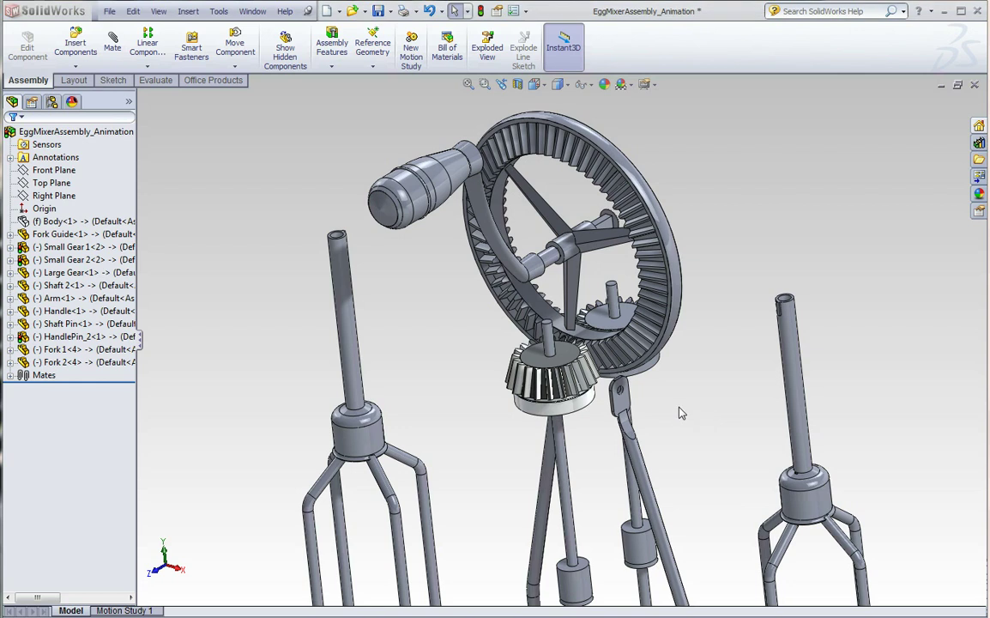
- Drag the small gear and the large gear to show they spin independently
{"action": "left_click_drag", "start_coordinate": [556, 410], "coordinate": [622, 381]}
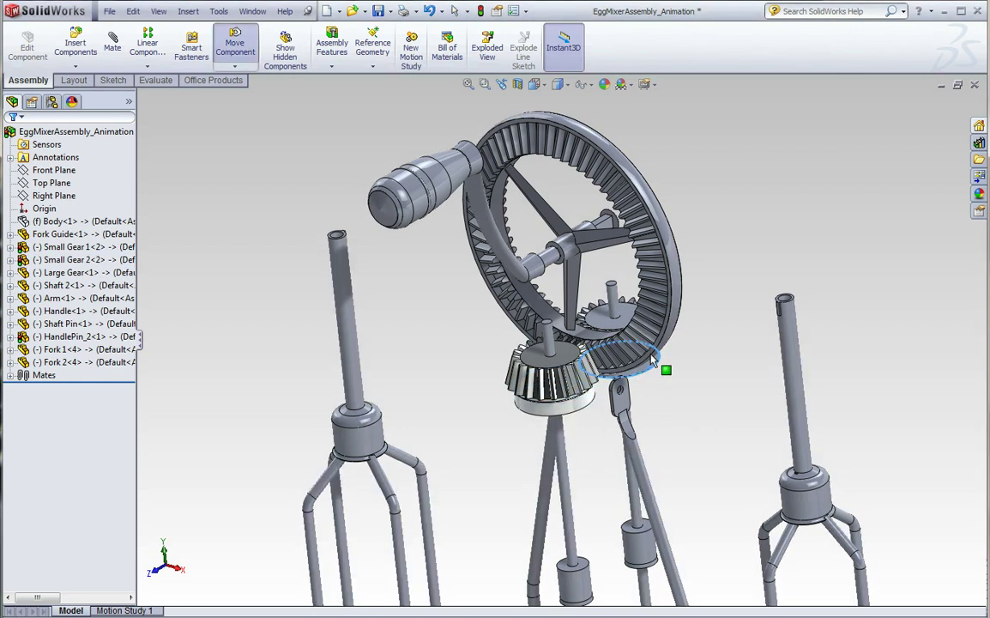
{"action": "left_click_drag", "start_coordinate": [678, 262], "coordinate": [405, 216]}
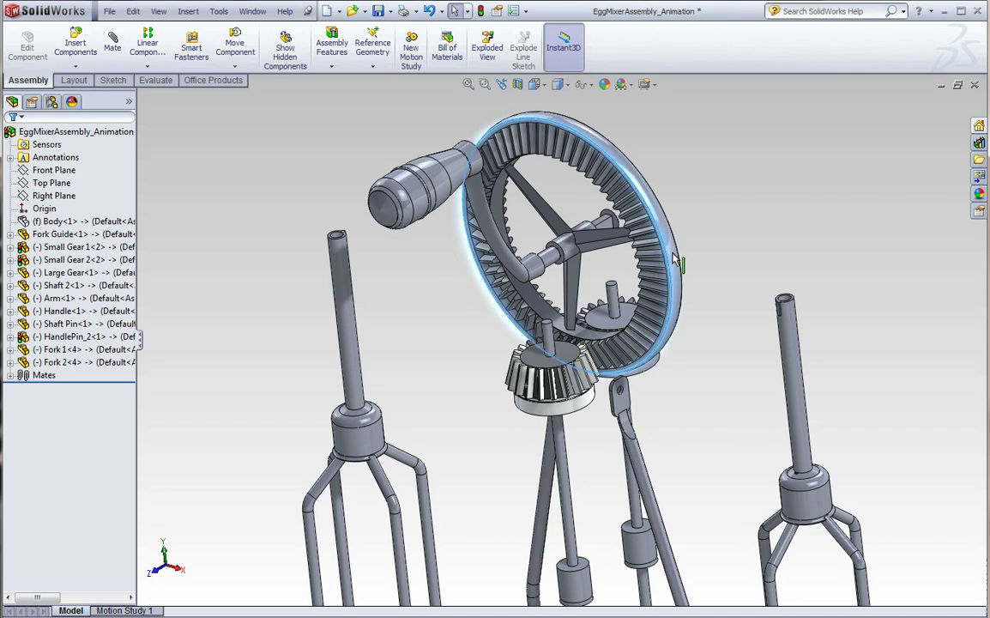
{"action": "left_click", "coordinate": [379, 205]}
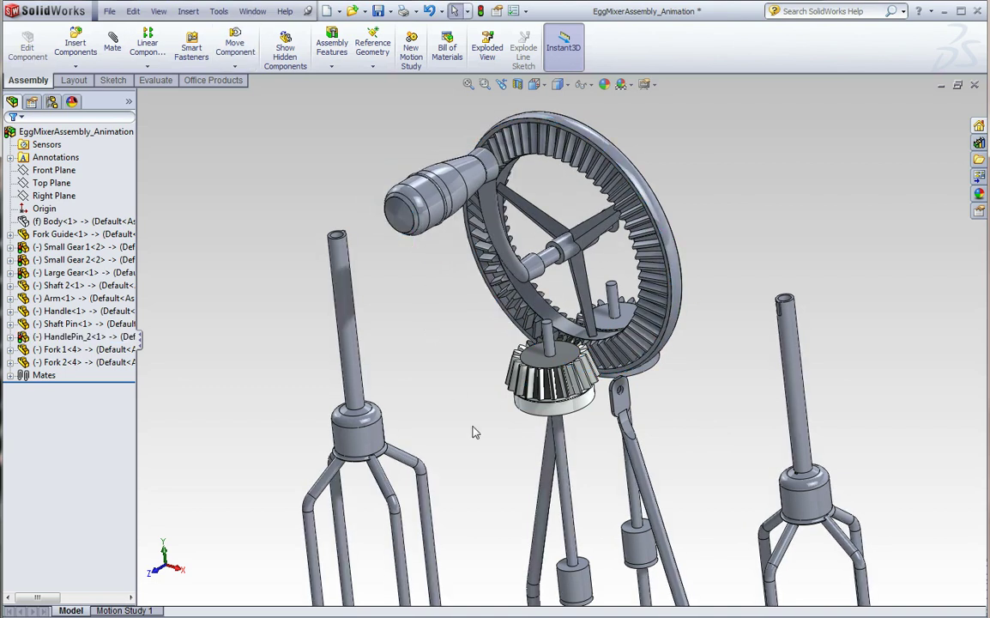
- Zoom to fit the whole mixer and select the first beater's shaft
{"action": "key", "text": "f"}
{"action": "scroll", "coordinate": [446, 377], "scroll_direction": "down", "scroll_amount": 2}
{"action": "scroll", "coordinate": [451, 308], "scroll_direction": "down", "scroll_amount": 2}
{"action": "left_click", "coordinate": [450, 295]}
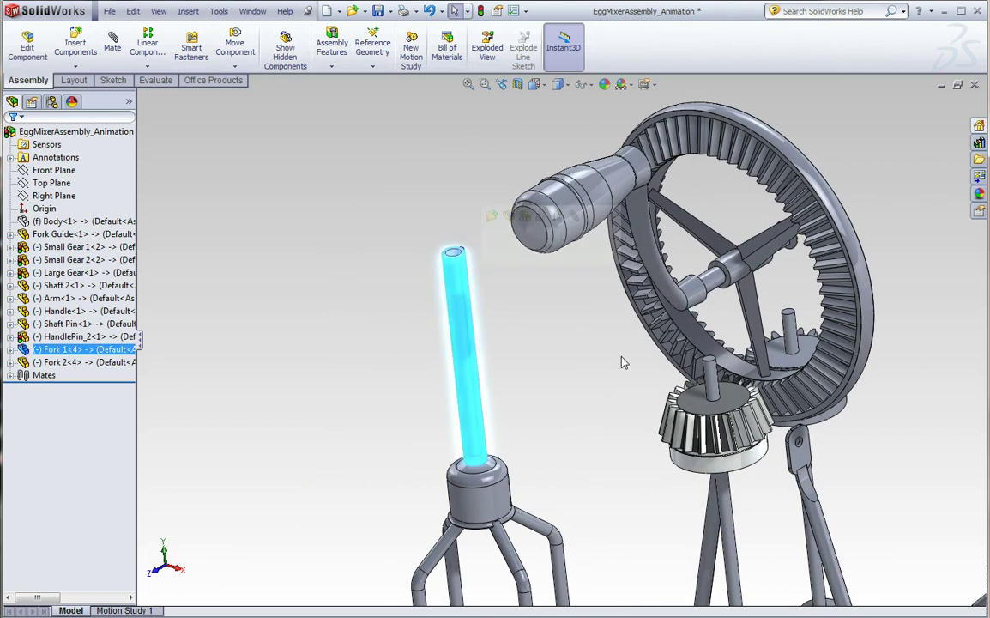
- Add Concentric14 between the Fork Guide tube and the Fork 1 tube face
{"action": "left_click", "coordinate": [710, 377]}
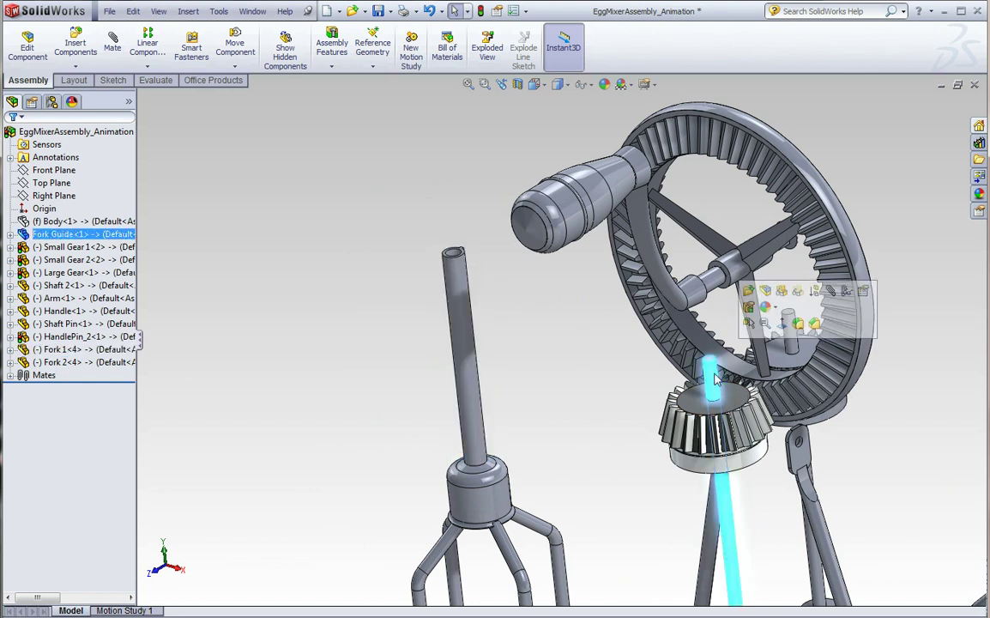
{"action": "left_click", "coordinate": [829, 293]}
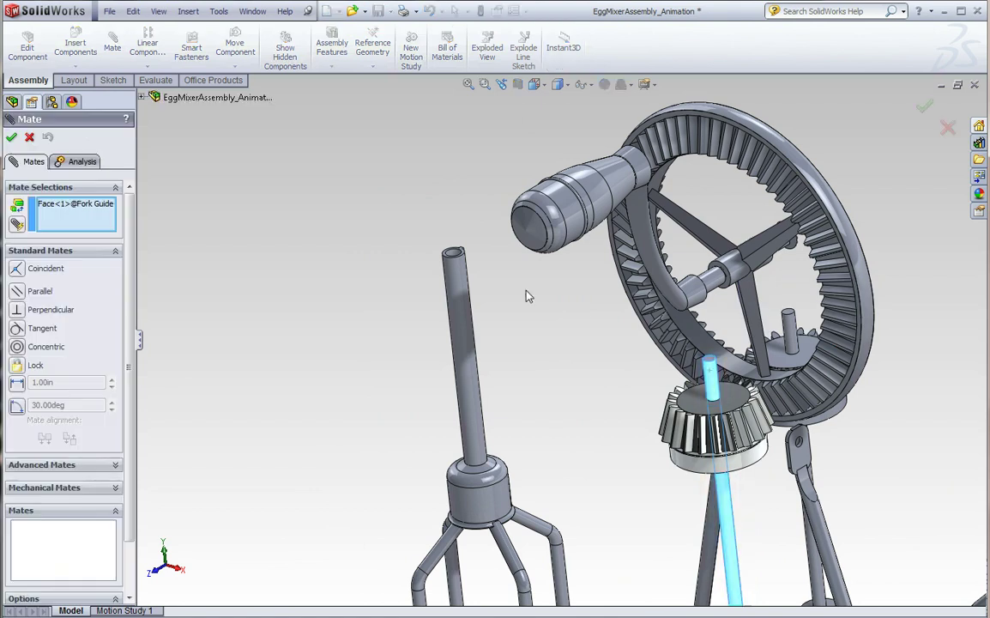
{"action": "scroll", "coordinate": [476, 279], "scroll_direction": "down", "scroll_amount": 3}
{"action": "left_click", "coordinate": [476, 276]}
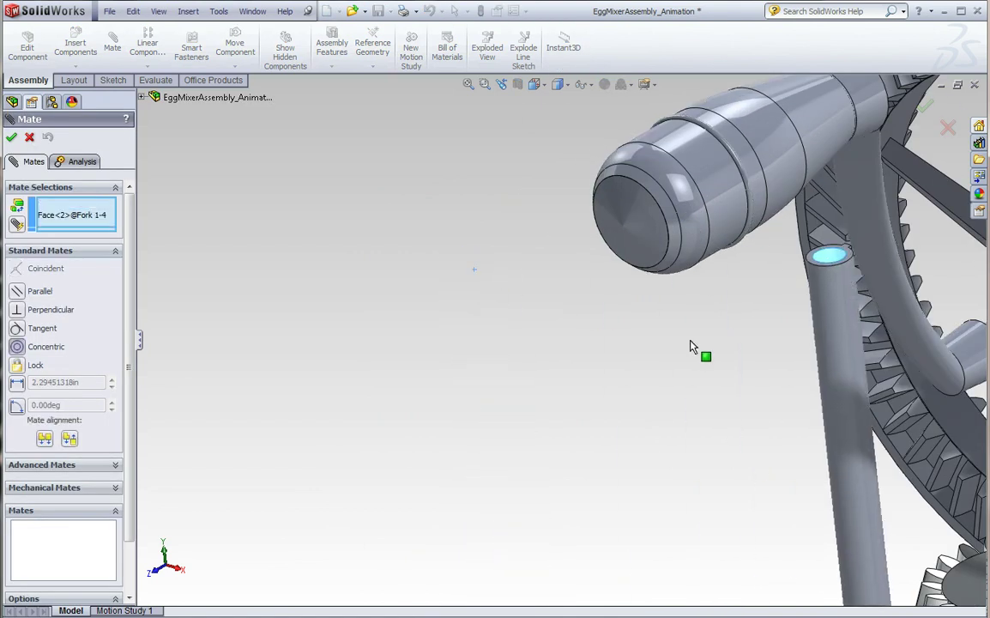
{"action": "scroll", "coordinate": [914, 383], "scroll_direction": "up", "scroll_amount": 3}
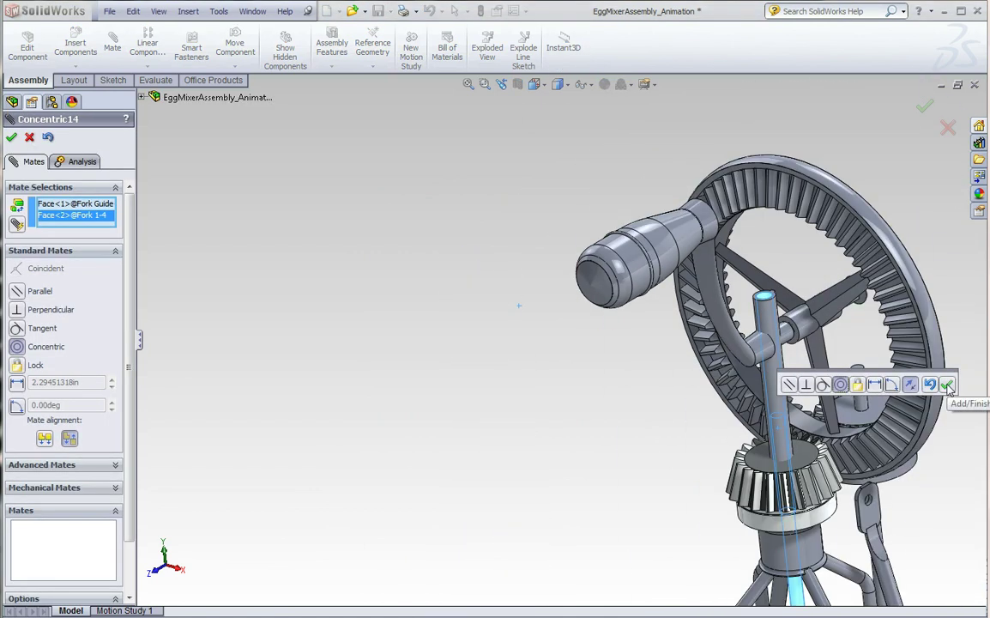
{"action": "left_click", "coordinate": [947, 385]}
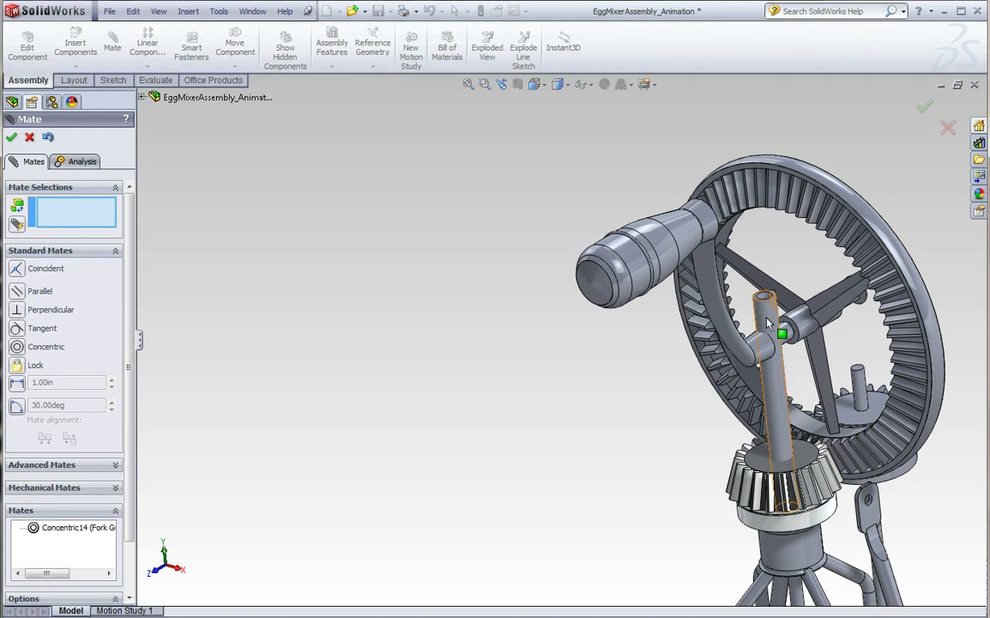
- Mate the Small Gear bore edge coincident with the Fork 1 shaft edge (Coincident37)
{"action": "left_click_drag", "start_coordinate": [768, 323], "coordinate": [802, 482]}
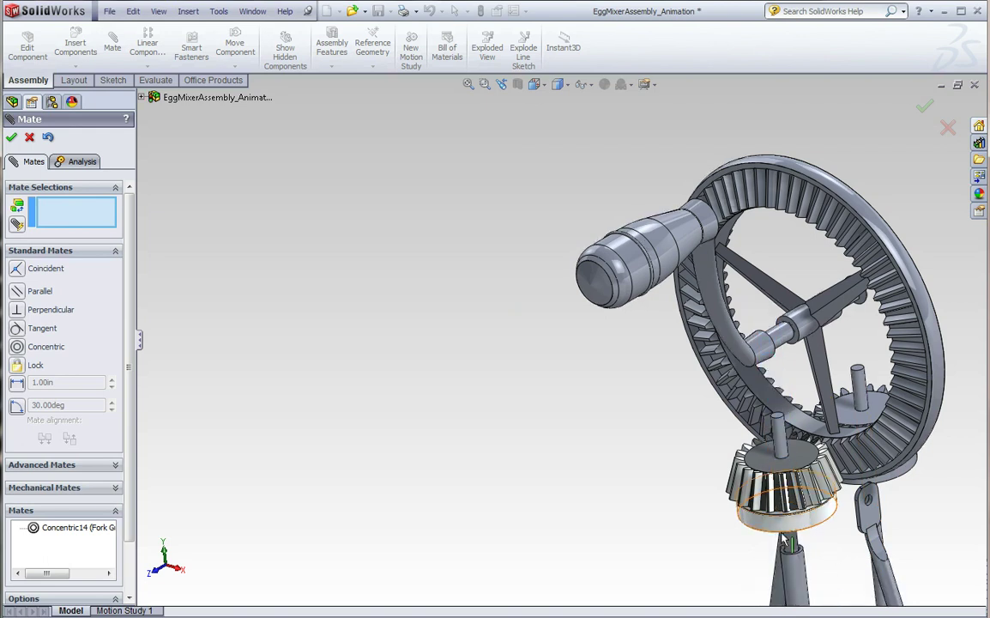
{"action": "scroll", "coordinate": [711, 477], "scroll_direction": "up", "scroll_amount": 3}
{"action": "scroll", "coordinate": [702, 460], "scroll_direction": "down", "scroll_amount": 5}
{"action": "mouse_move", "coordinate": [702, 460]}
{"action": "middle_mouse_down"}
{"action": "mouse_move", "coordinate": [627, 364]}
{"action": "mouse_move", "coordinate": [625, 404]}
{"action": "middle_mouse_up"}
{"action": "scroll", "coordinate": [625, 404], "scroll_direction": "down", "scroll_amount": 2}
{"action": "scroll", "coordinate": [612, 386], "scroll_direction": "down", "scroll_amount": 2}
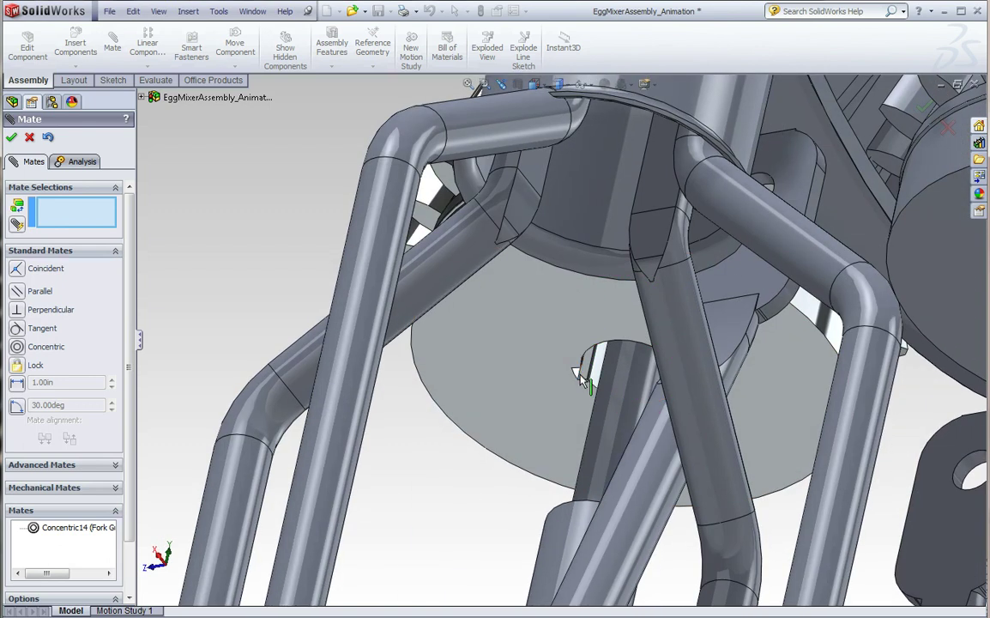
{"action": "left_click", "coordinate": [573, 368]}
{"action": "scroll", "coordinate": [579, 378], "scroll_direction": "up", "scroll_amount": 3}
{"action": "scroll", "coordinate": [576, 468], "scroll_direction": "down", "scroll_amount": 3}
{"action": "mouse_move", "coordinate": [577, 468]}
{"action": "middle_mouse_down"}
{"action": "mouse_move", "coordinate": [740, 444]}
{"action": "mouse_move", "coordinate": [758, 372]}
{"action": "mouse_move", "coordinate": [775, 355]}
{"action": "mouse_move", "coordinate": [465, 420]}
{"action": "middle_mouse_up"}
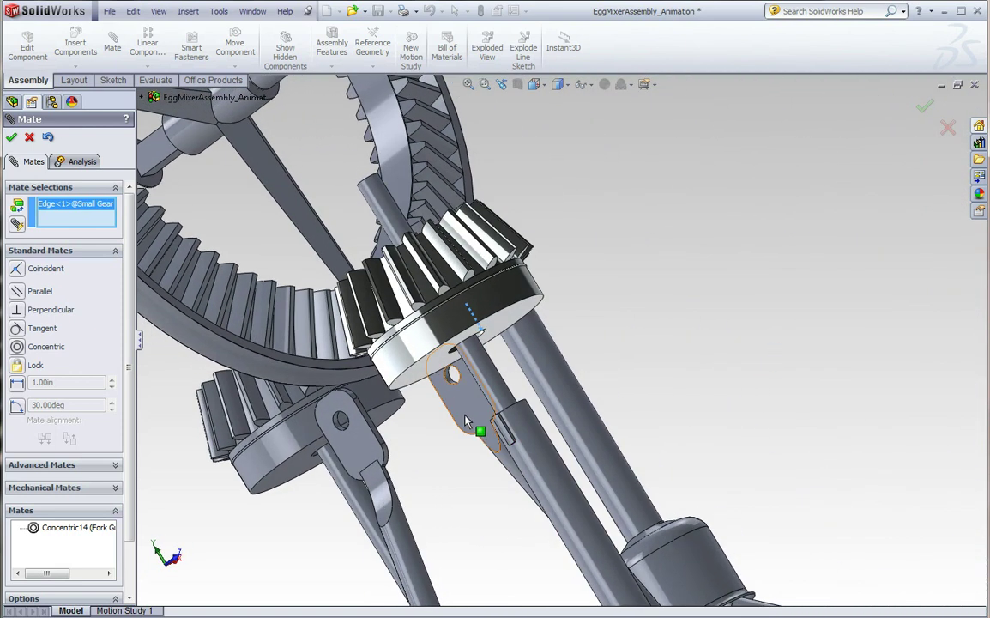
{"action": "scroll", "coordinate": [466, 420], "scroll_direction": "up", "scroll_amount": 5}
{"action": "left_click", "coordinate": [597, 403]}
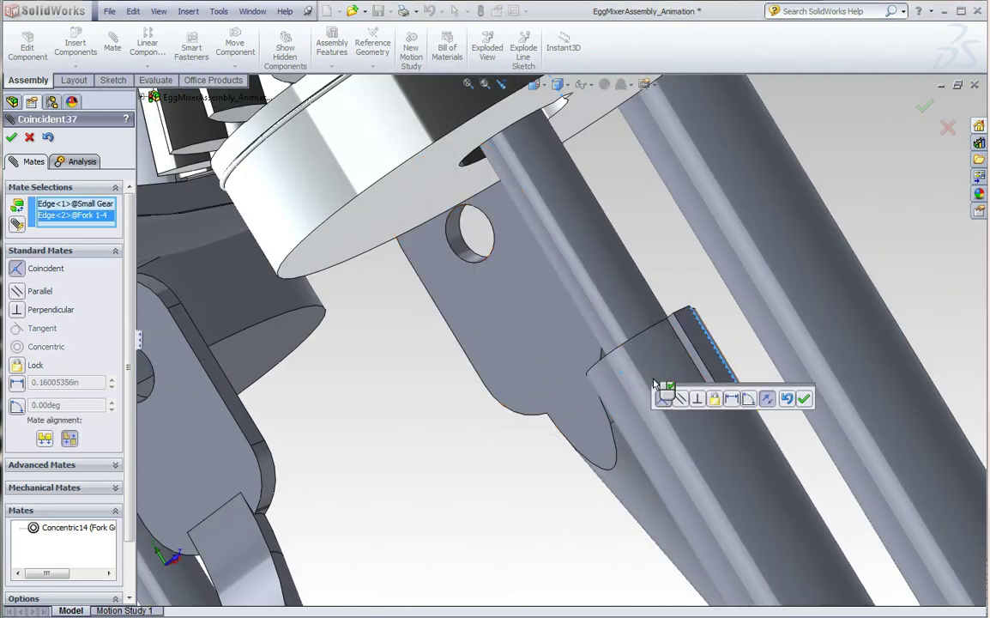
{"action": "left_click", "coordinate": [806, 399]}
- Mate the small gear's key face coincident with the shaft's slot face (Coincident38)
{"action": "scroll", "coordinate": [607, 327], "scroll_direction": "up", "scroll_amount": 3}
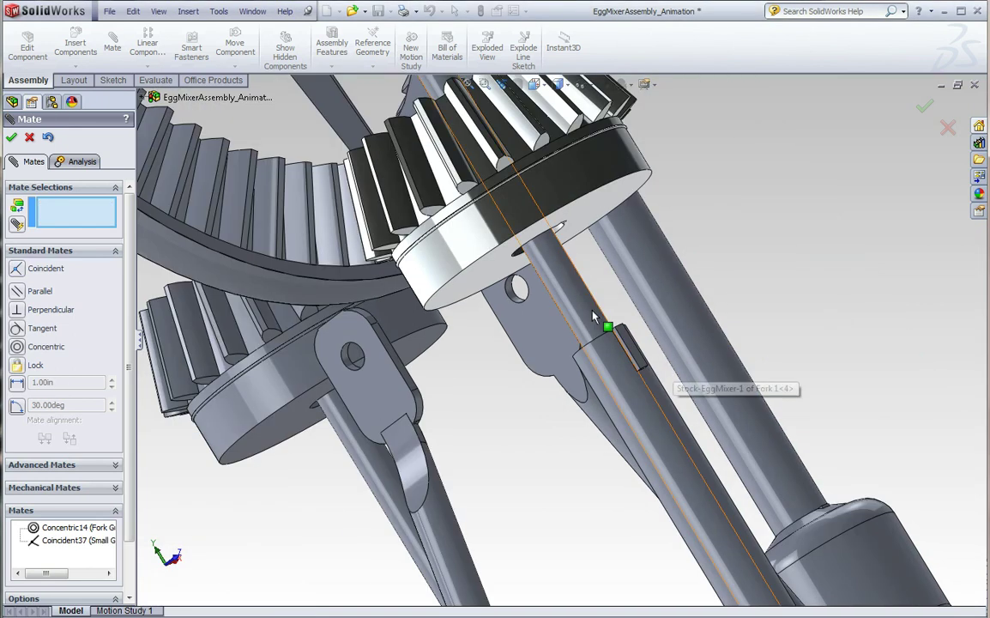
{"action": "scroll", "coordinate": [565, 257], "scroll_direction": "down", "scroll_amount": 3}
{"action": "scroll", "coordinate": [556, 267], "scroll_direction": "down", "scroll_amount": 2}
{"action": "middle_click_drag", "start_coordinate": [555, 267], "coordinate": [530, 132]}
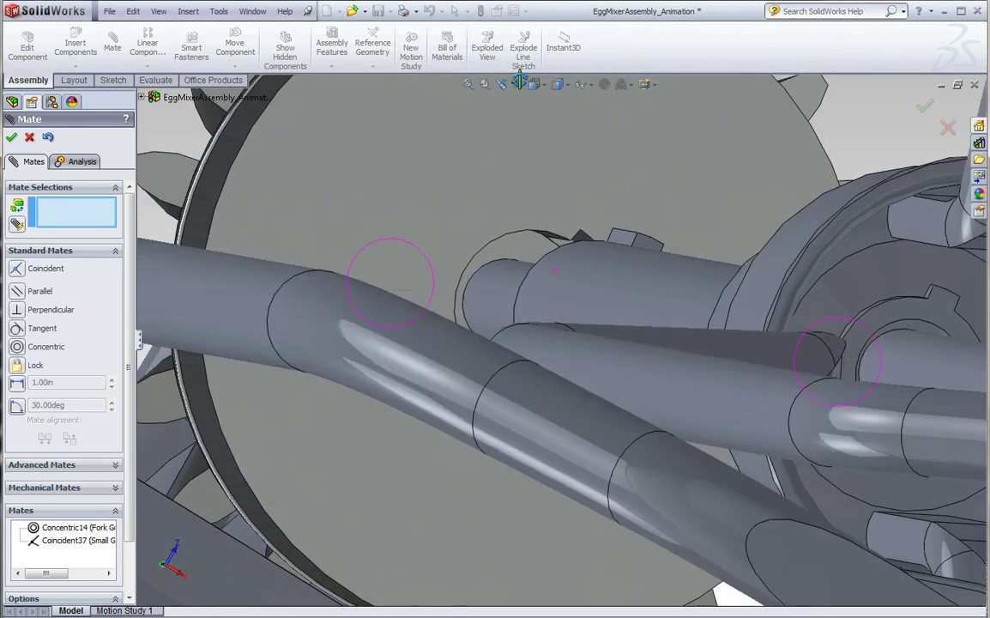
{"action": "scroll", "coordinate": [583, 249], "scroll_direction": "down", "scroll_amount": 4}
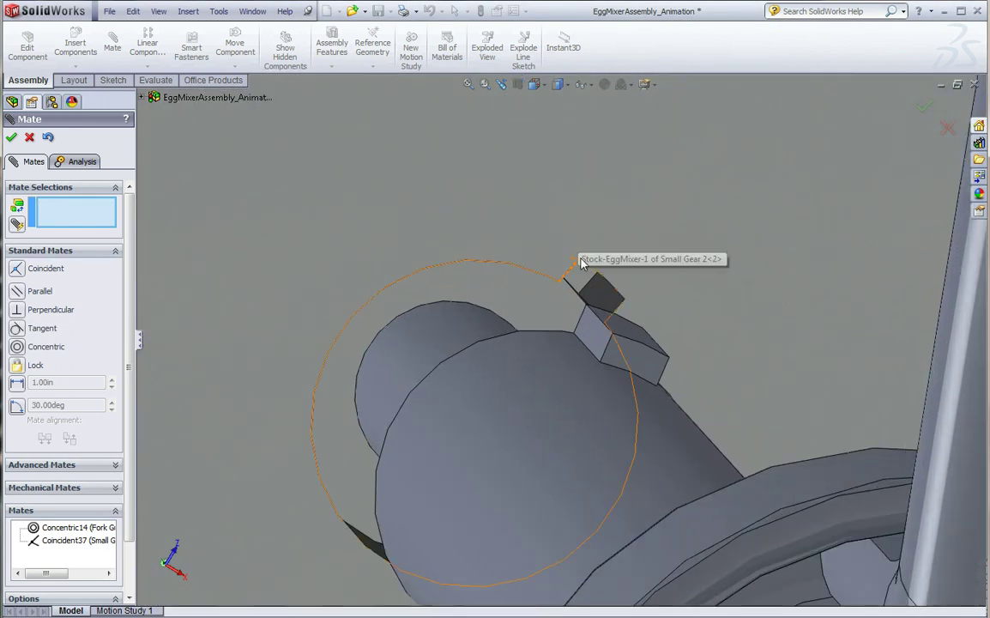
{"action": "left_click", "coordinate": [583, 280]}
{"action": "scroll", "coordinate": [587, 257], "scroll_direction": "up", "scroll_amount": 3}
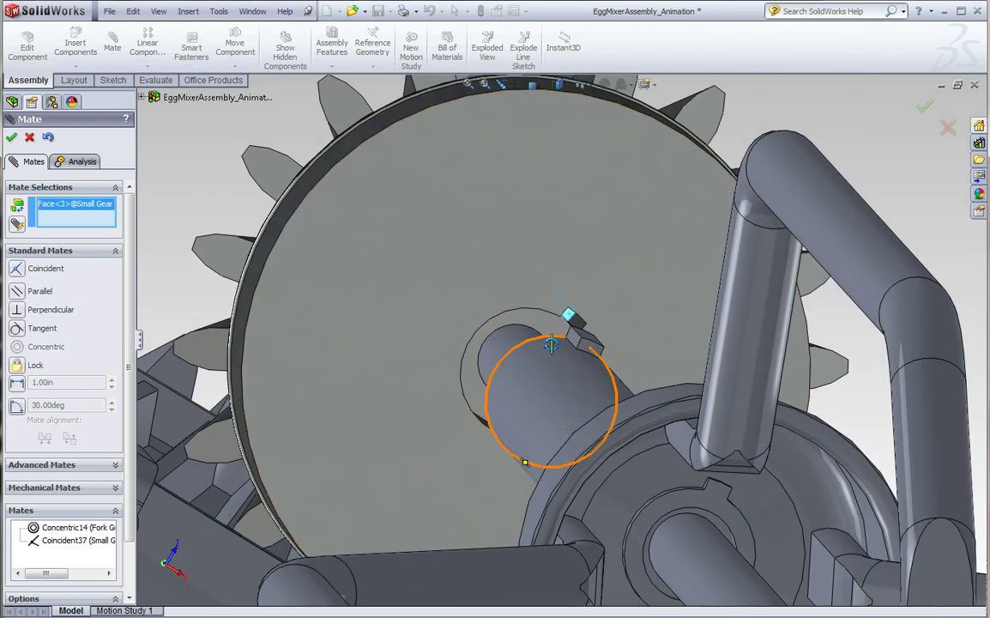
{"action": "scroll", "coordinate": [570, 325], "scroll_direction": "down", "scroll_amount": 5}
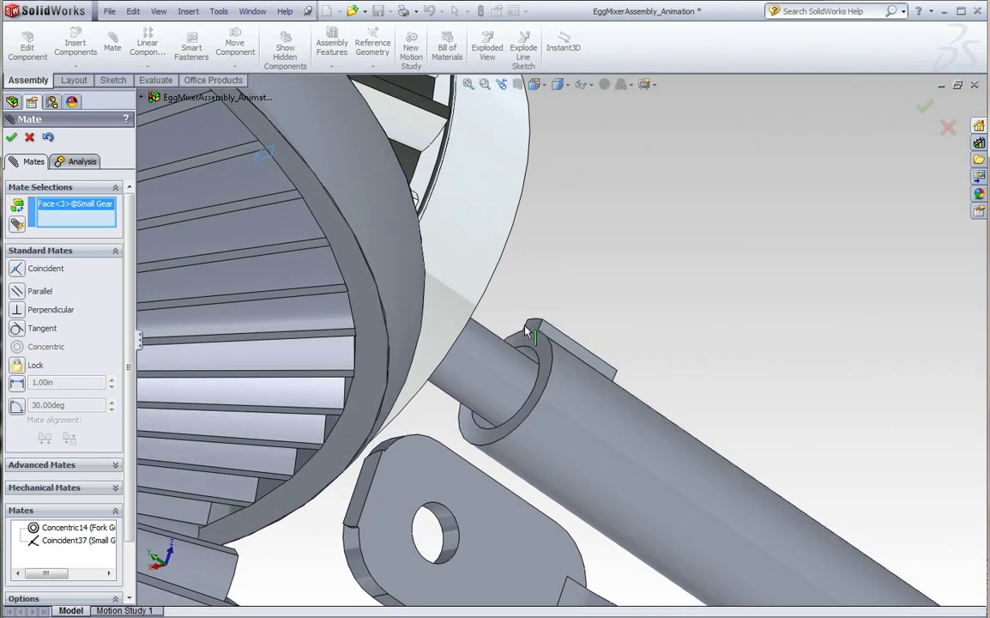
{"action": "left_click", "coordinate": [530, 332]}
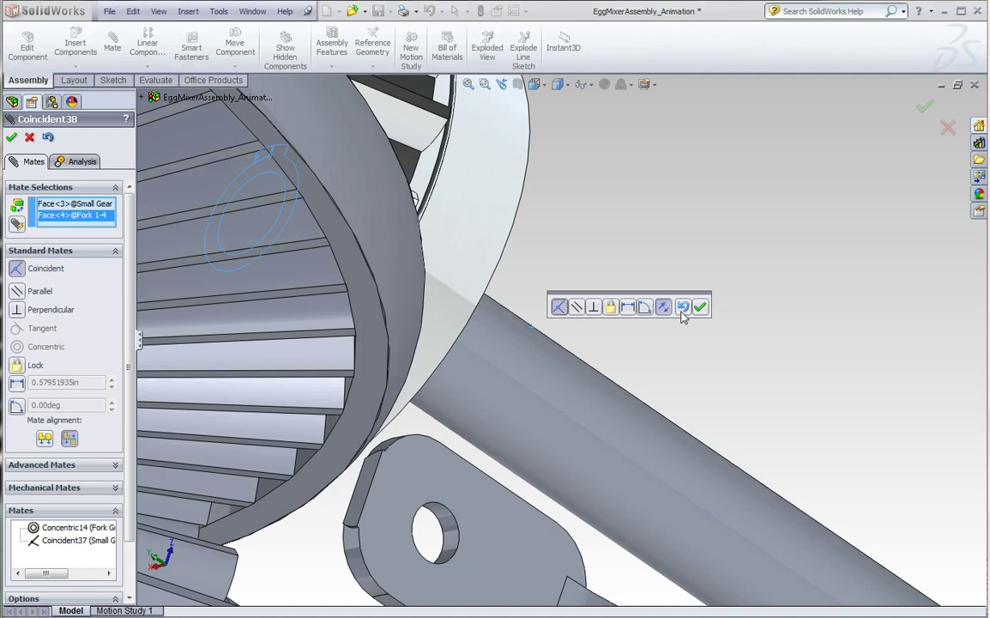
{"action": "left_click", "coordinate": [700, 307]}
{"action": "scroll", "coordinate": [665, 267], "scroll_direction": "up", "scroll_amount": 5}
{"action": "scroll", "coordinate": [632, 381], "scroll_direction": "up", "scroll_amount": 2}
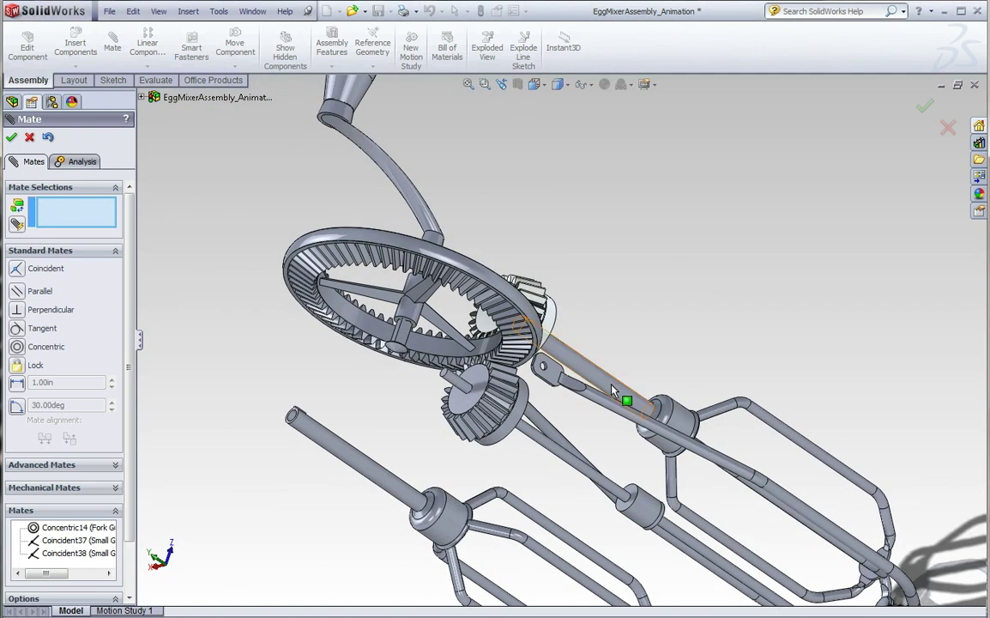
{"action": "middle_click_drag", "start_coordinate": [606, 368], "coordinate": [539, 317]}
{"action": "mouse_move", "coordinate": [335, 432]}
{"action": "middle_mouse_down"}
{"action": "mouse_move", "coordinate": [226, 337]}
{"action": "mouse_move", "coordinate": [250, 403]}
{"action": "middle_mouse_up"}
{"action": "scroll", "coordinate": [519, 405], "scroll_direction": "down", "scroll_amount": 3}
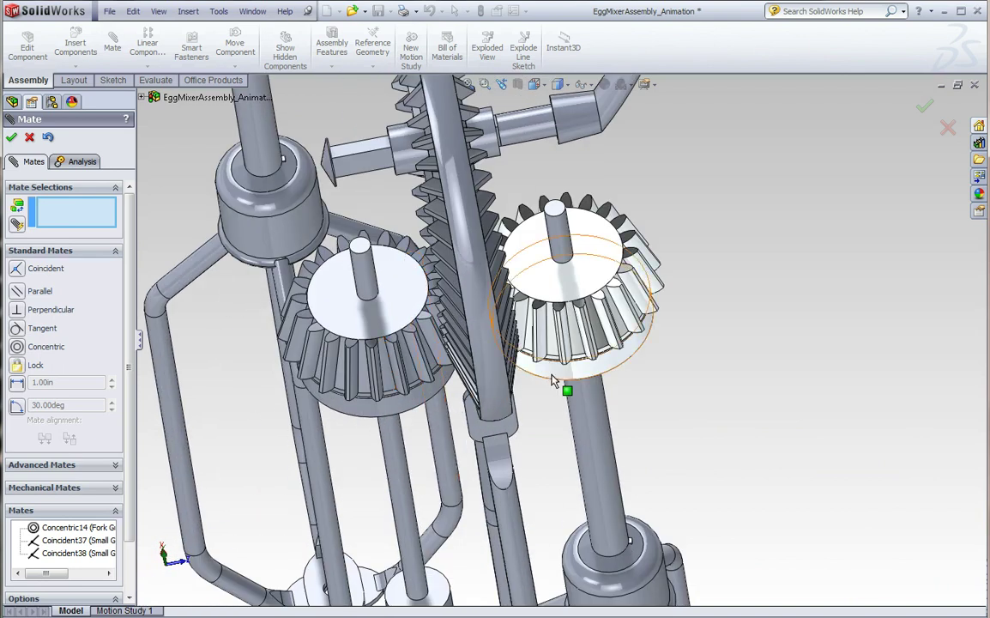
{"action": "scroll", "coordinate": [601, 368], "scroll_direction": "up", "scroll_amount": 3}
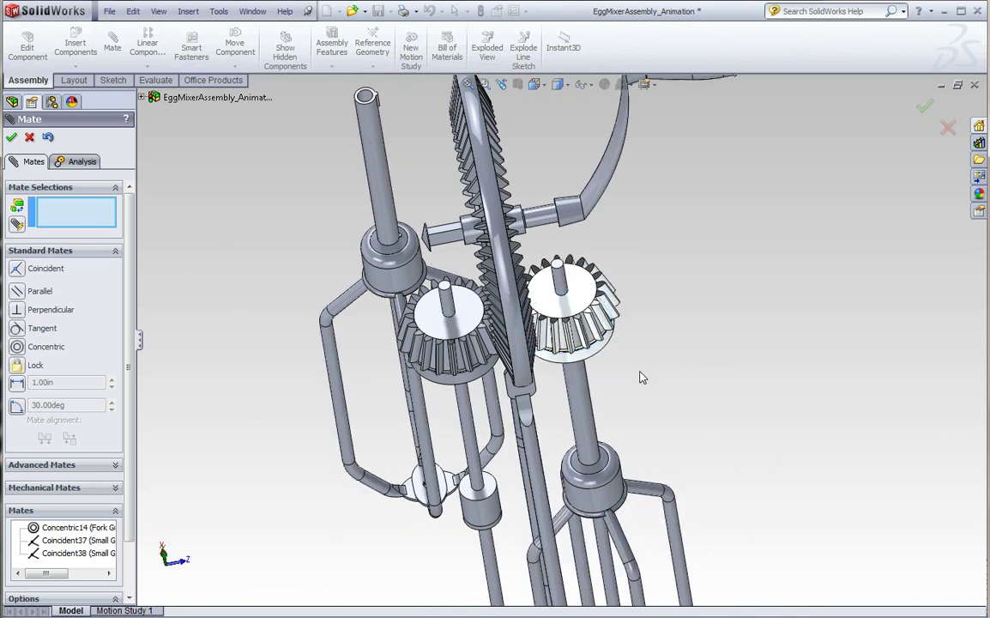
{"action": "middle_click_drag", "start_coordinate": [477, 429], "coordinate": [479, 478]}
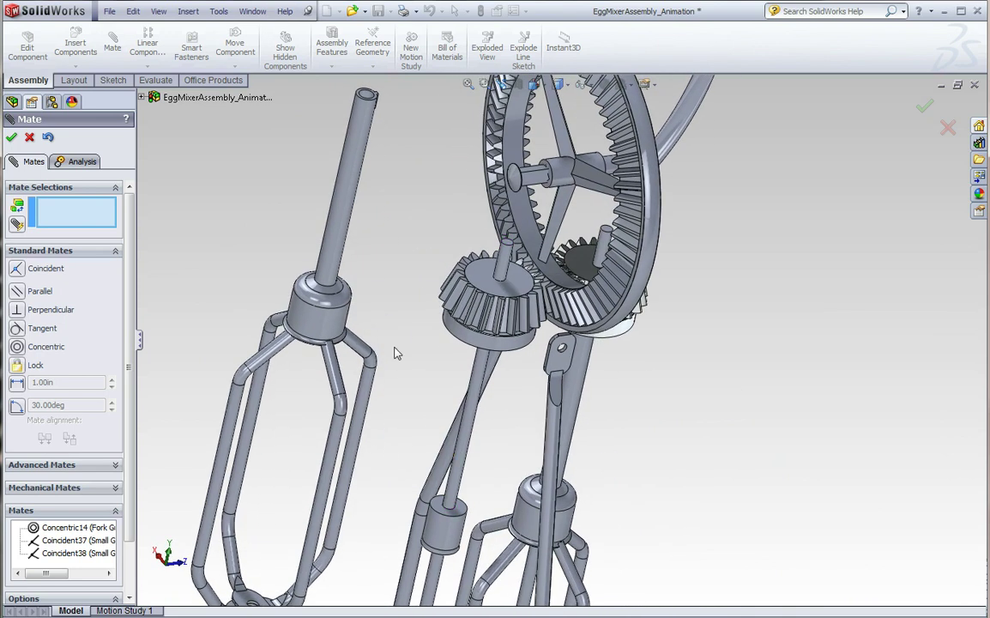
{"action": "scroll", "coordinate": [377, 116], "scroll_direction": "down", "scroll_amount": 3}
{"action": "scroll", "coordinate": [419, 169], "scroll_direction": "down", "scroll_amount": 3}
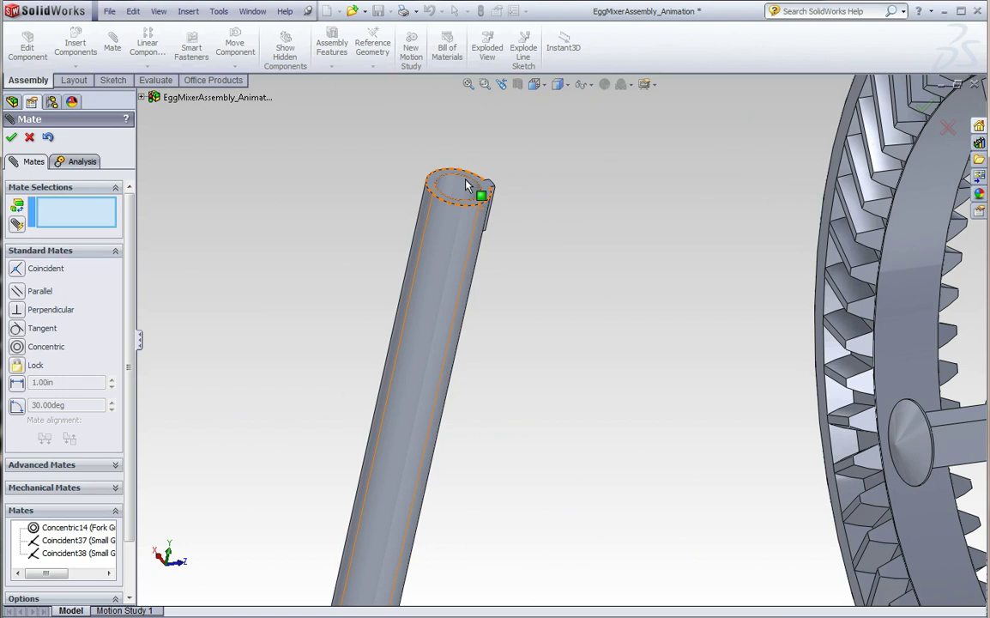
- Make the Fork 2 tube concentric with the Fork Guide's round face (Concentric15)
{"action": "left_click", "coordinate": [468, 187]}
{"action": "scroll", "coordinate": [573, 308], "scroll_direction": "up", "scroll_amount": 4}
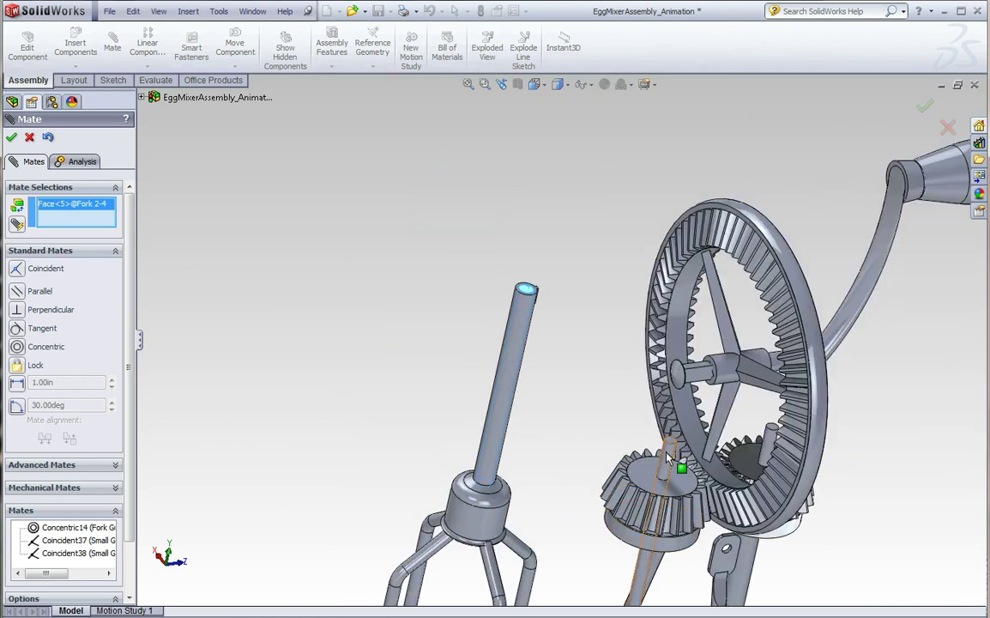
{"action": "left_click", "coordinate": [668, 455]}
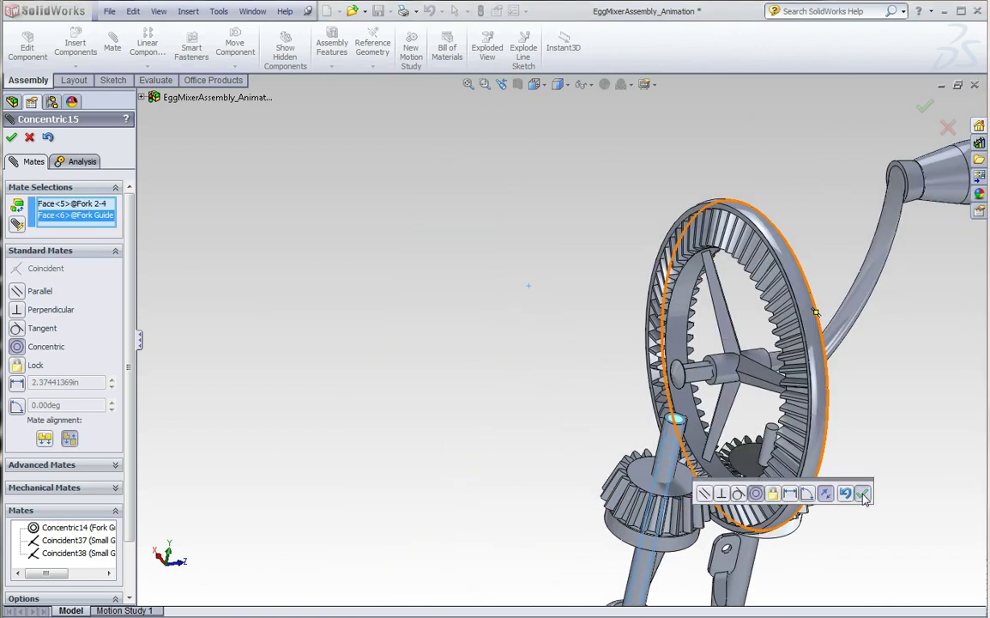
{"action": "left_click", "coordinate": [863, 495]}
- Mate the fork shaft's flat edge coincident with the small gear slot edge (Coincident39)
{"action": "scroll", "coordinate": [544, 349], "scroll_direction": "up", "scroll_amount": 3}
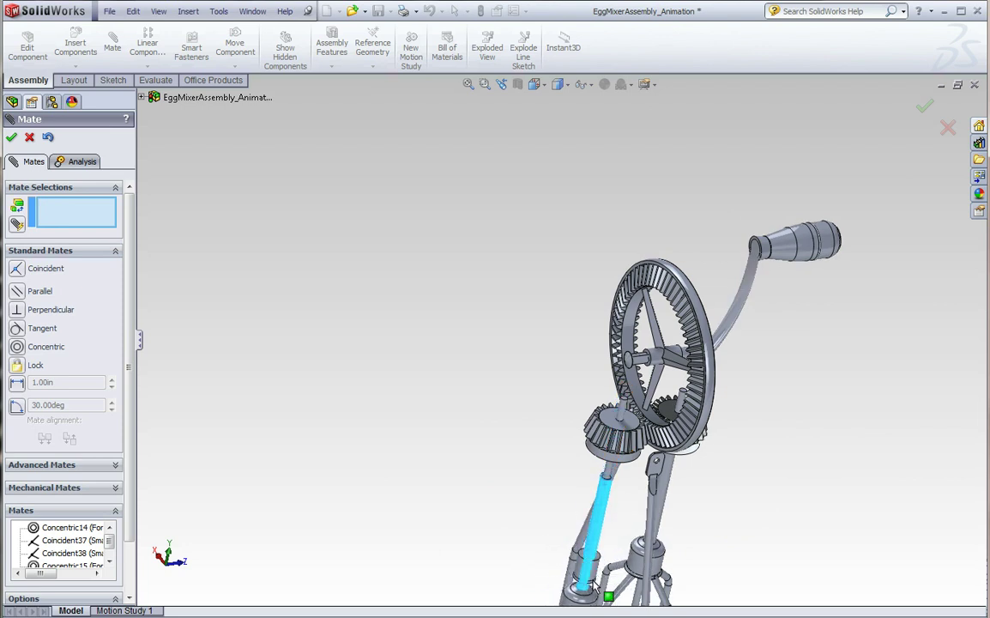
{"action": "scroll", "coordinate": [611, 468], "scroll_direction": "down", "scroll_amount": 2}
{"action": "scroll", "coordinate": [612, 455], "scroll_direction": "down", "scroll_amount": 1}
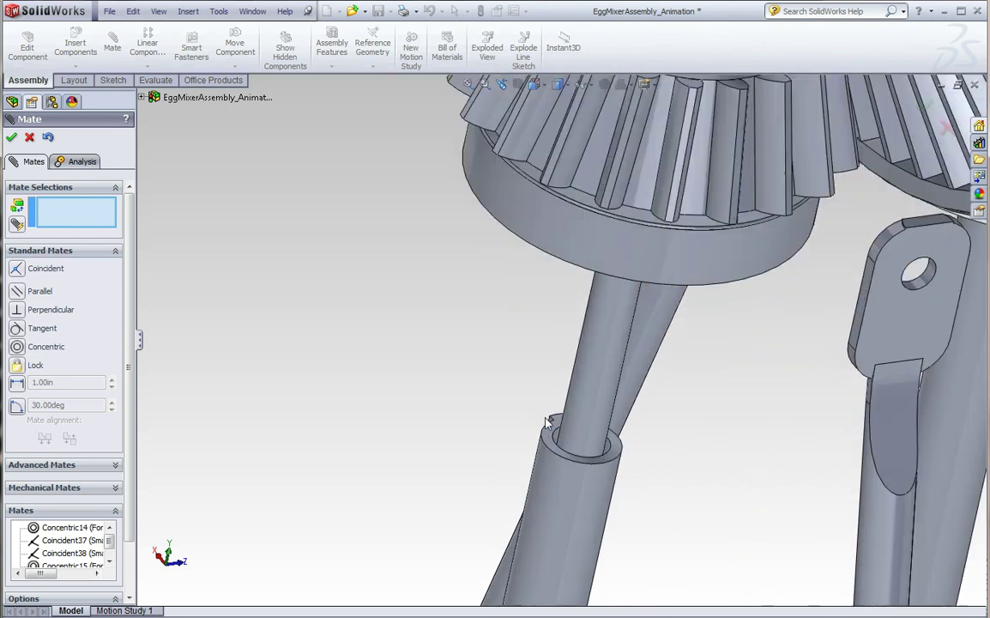
{"action": "scroll", "coordinate": [611, 438], "scroll_direction": "down", "scroll_amount": 1}
{"action": "scroll", "coordinate": [612, 399], "scroll_direction": "down", "scroll_amount": 2}
{"action": "middle_click_drag", "start_coordinate": [612, 400], "coordinate": [566, 442]}
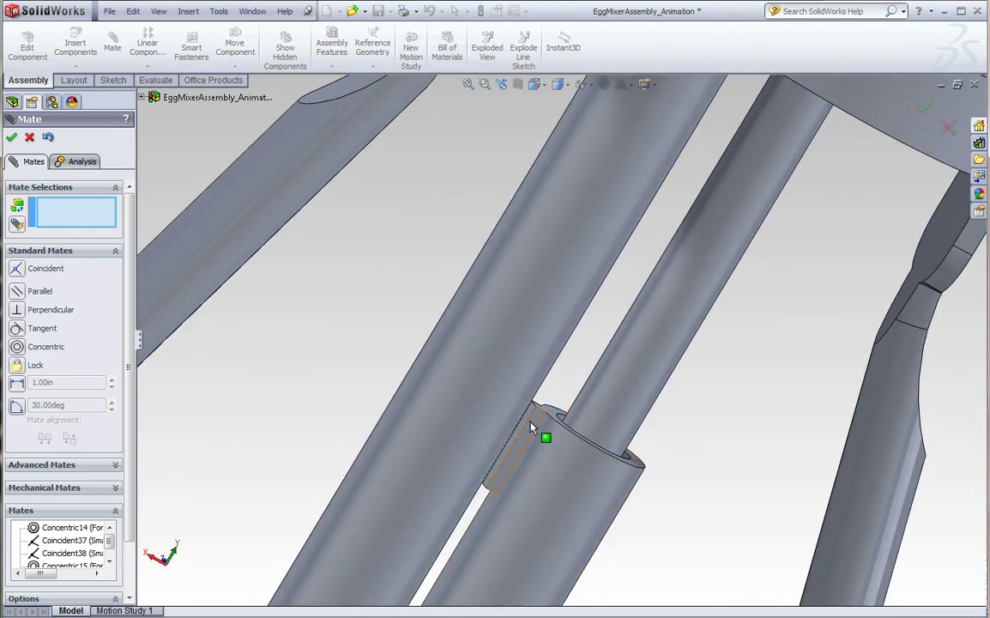
{"action": "left_click", "coordinate": [529, 423]}
{"action": "scroll", "coordinate": [559, 387], "scroll_direction": "up", "scroll_amount": 3}
{"action": "mouse_move", "coordinate": [630, 253]}
{"action": "middle_mouse_down"}
{"action": "mouse_move", "coordinate": [685, 243]}
{"action": "mouse_move", "coordinate": [783, 255]}
{"action": "middle_mouse_up"}
{"action": "scroll", "coordinate": [791, 364], "scroll_direction": "down", "scroll_amount": 1}
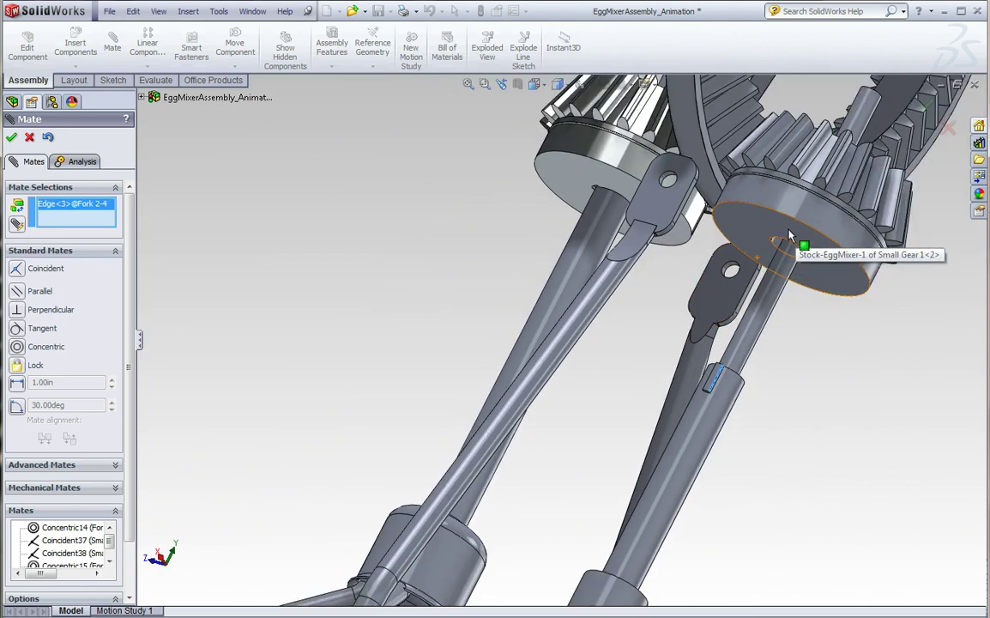
{"action": "scroll", "coordinate": [780, 365], "scroll_direction": "down", "scroll_amount": 2}
{"action": "scroll", "coordinate": [793, 266], "scroll_direction": "down", "scroll_amount": 3}
{"action": "scroll", "coordinate": [732, 280], "scroll_direction": "down", "scroll_amount": 2}
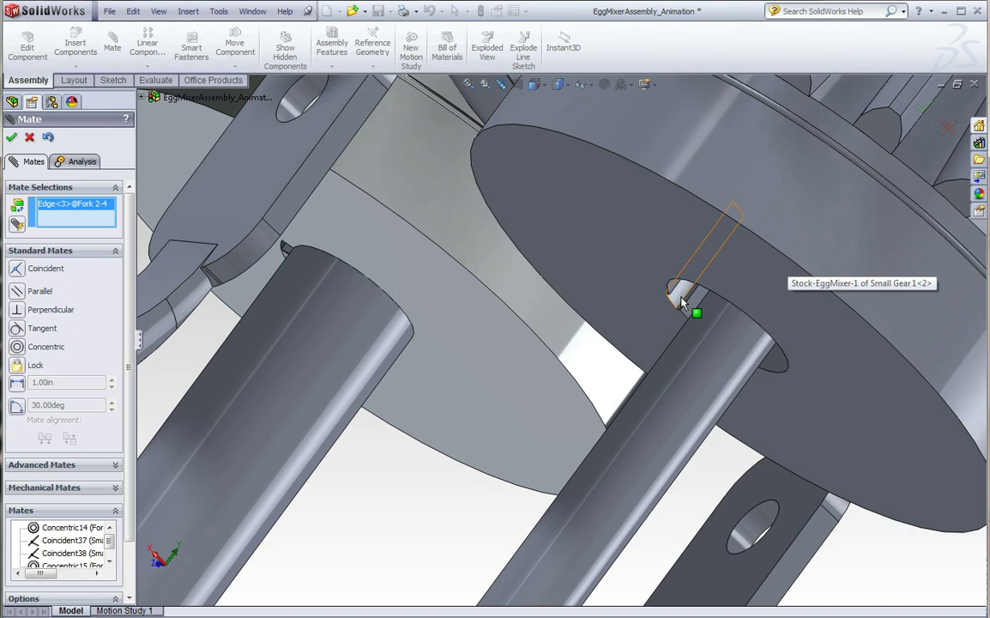
{"action": "scroll", "coordinate": [682, 308], "scroll_direction": "down", "scroll_amount": 1}
{"action": "scroll", "coordinate": [677, 308], "scroll_direction": "down", "scroll_amount": 2}
{"action": "scroll", "coordinate": [678, 308], "scroll_direction": "down", "scroll_amount": 2}
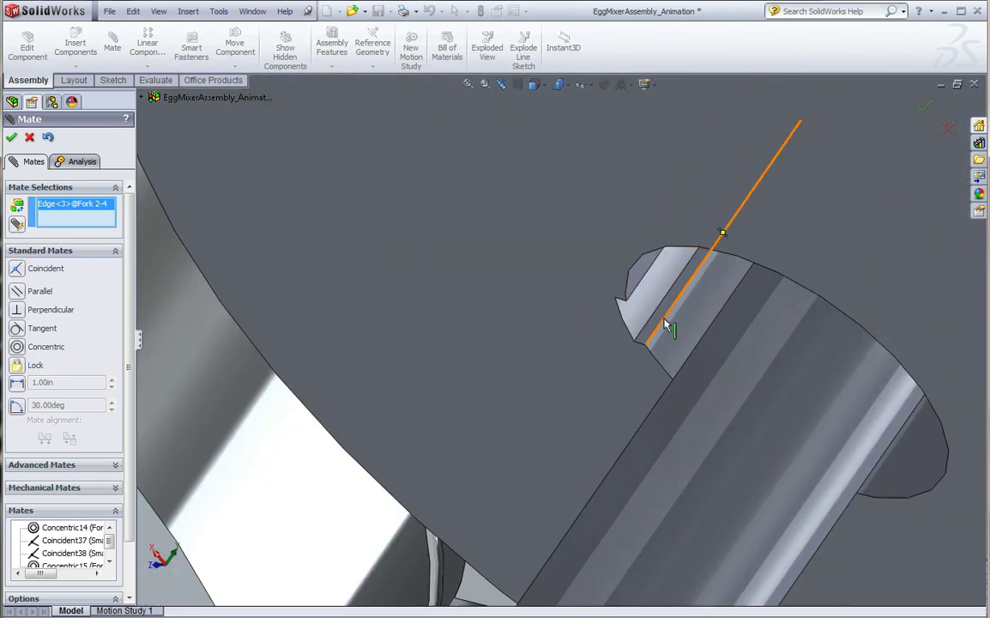
{"action": "left_click", "coordinate": [660, 312]}
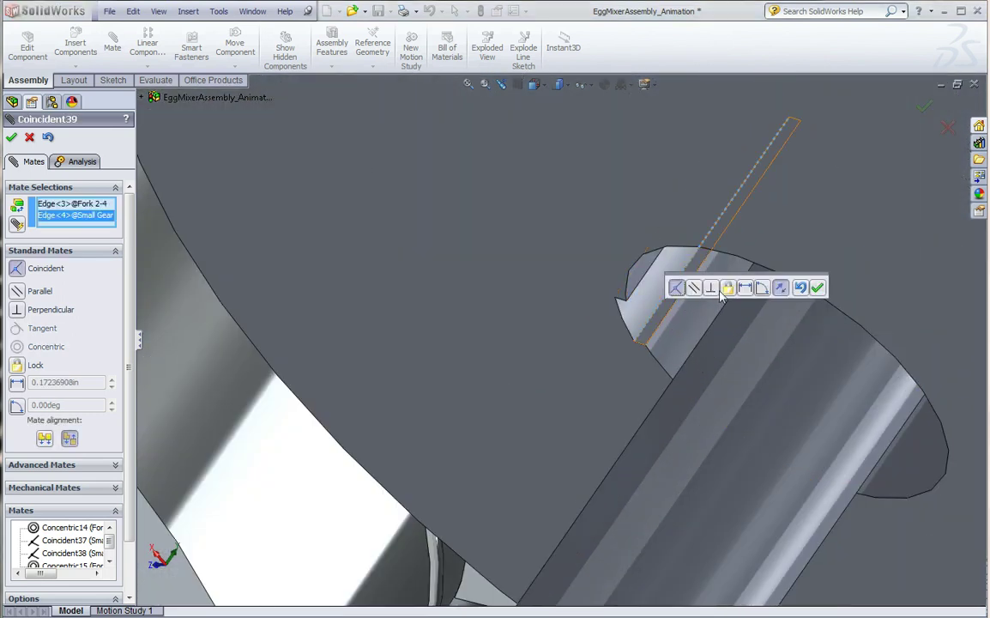
{"action": "left_click", "coordinate": [819, 290]}
- Mate the gear hole's flat slot face coincident with the fork shaft face
{"action": "scroll", "coordinate": [820, 294], "scroll_direction": "up", "scroll_amount": 2}
{"action": "scroll", "coordinate": [753, 294], "scroll_direction": "up", "scroll_amount": 3}
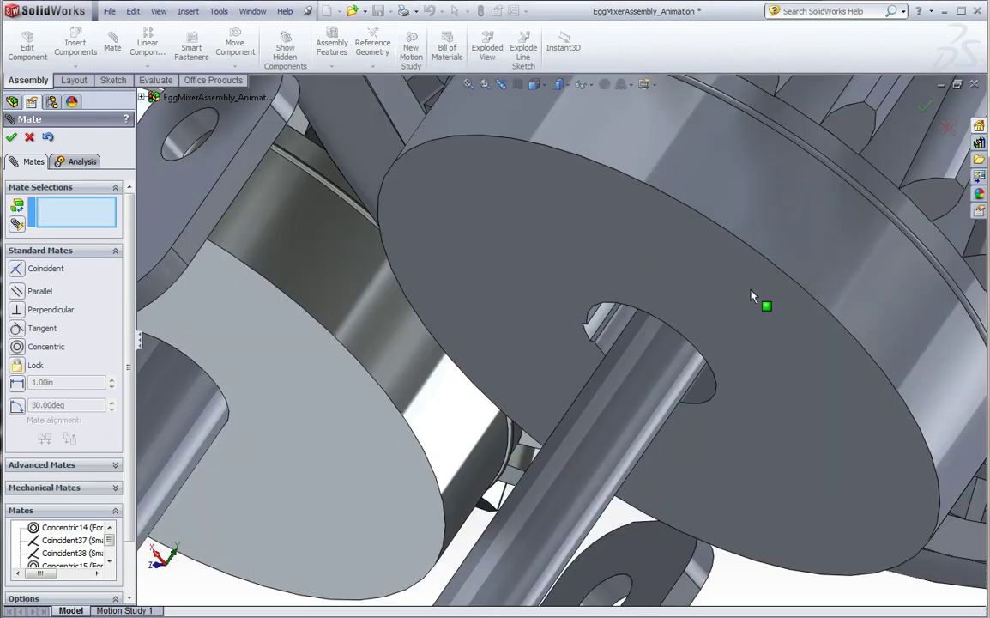
{"action": "scroll", "coordinate": [669, 354], "scroll_direction": "up", "scroll_amount": 2}
{"action": "scroll", "coordinate": [615, 453], "scroll_direction": "up", "scroll_amount": 1}
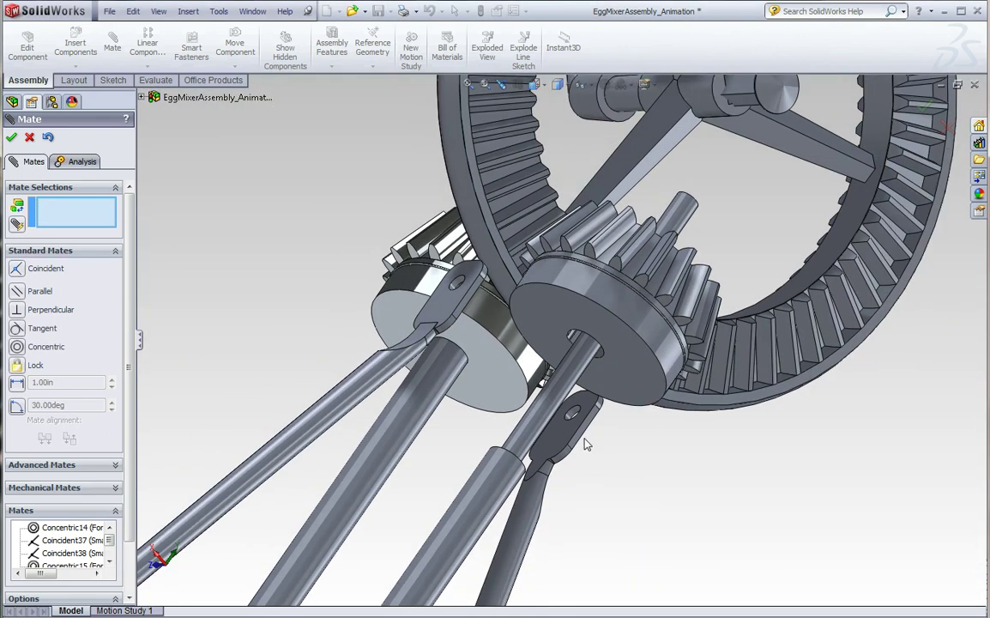
{"action": "scroll", "coordinate": [592, 343], "scroll_direction": "down", "scroll_amount": 3}
{"action": "scroll", "coordinate": [600, 257], "scroll_direction": "down", "scroll_amount": 2}
{"action": "scroll", "coordinate": [571, 371], "scroll_direction": "down", "scroll_amount": 2}
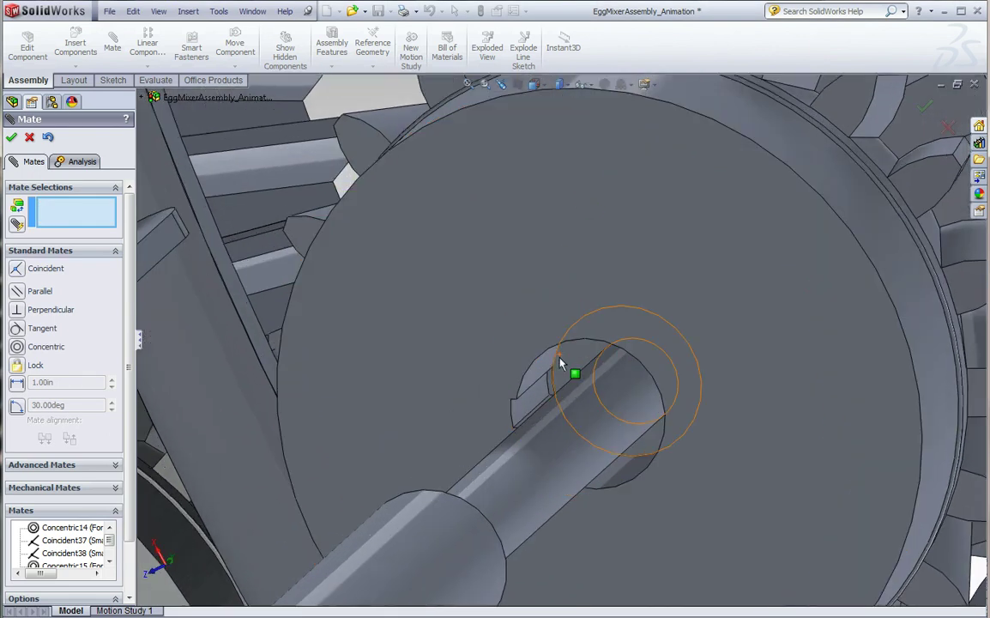
{"action": "scroll", "coordinate": [548, 399], "scroll_direction": "down", "scroll_amount": 3}
{"action": "left_click", "coordinate": [545, 396]}
{"action": "scroll", "coordinate": [546, 397], "scroll_direction": "up", "scroll_amount": 3}
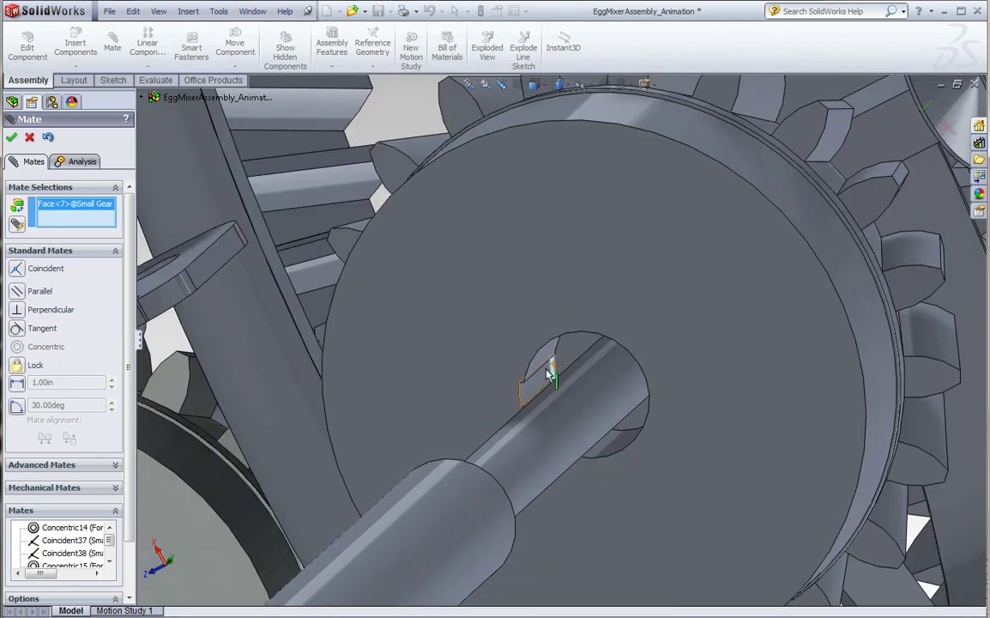
{"action": "middle_click_drag", "start_coordinate": [545, 396], "coordinate": [498, 443]}
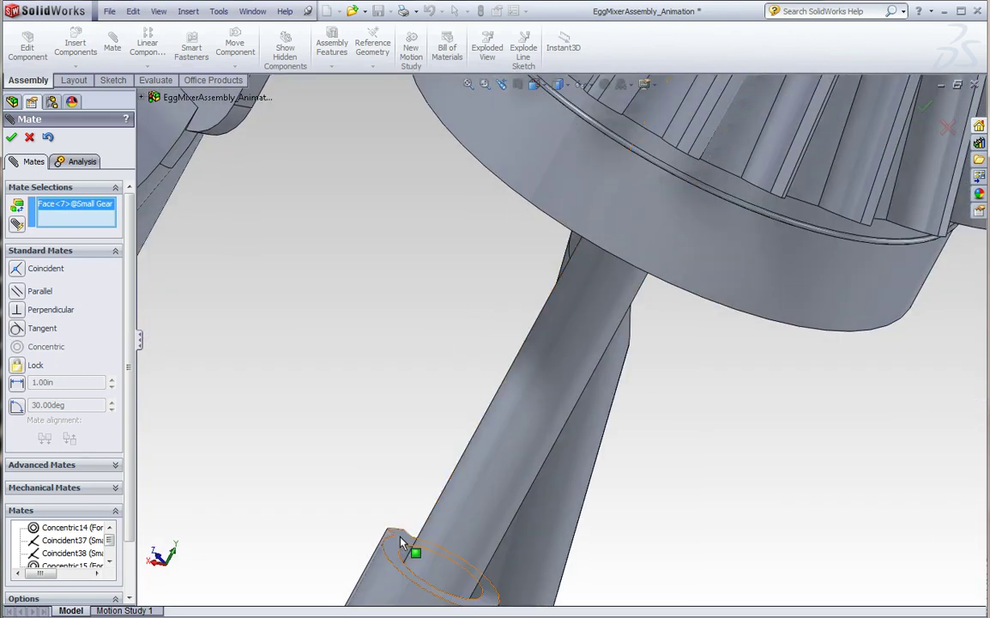
{"action": "left_click", "coordinate": [400, 537]}
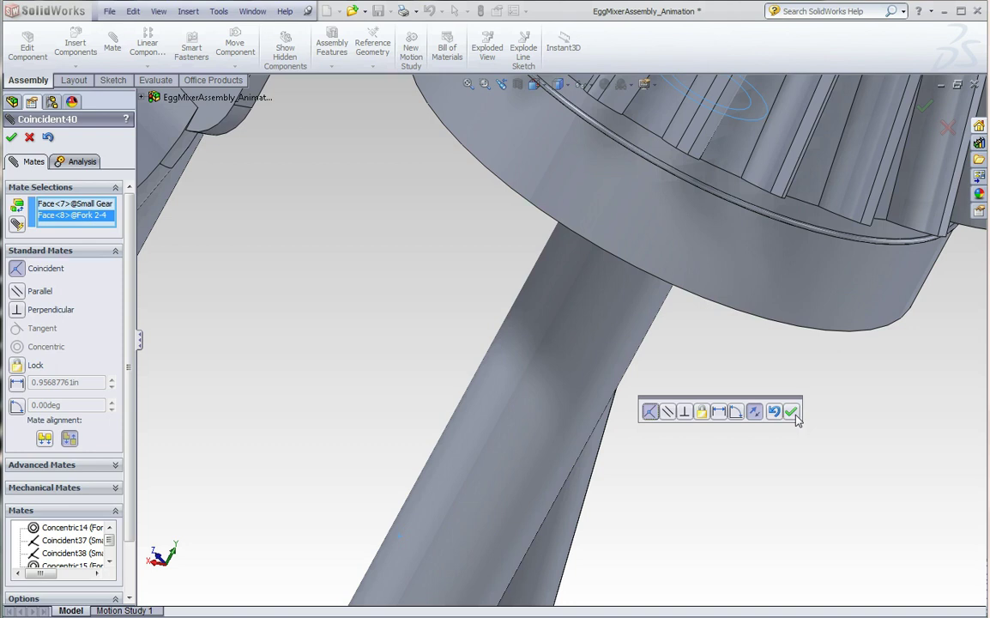
{"action": "left_click", "coordinate": [791, 412]}
- Spin the beater to test how the newly mated parts move
{"action": "scroll", "coordinate": [780, 388], "scroll_direction": "up", "scroll_amount": 2}
{"action": "scroll", "coordinate": [656, 376], "scroll_direction": "up", "scroll_amount": 2}
{"action": "scroll", "coordinate": [577, 441], "scroll_direction": "up", "scroll_amount": 1}
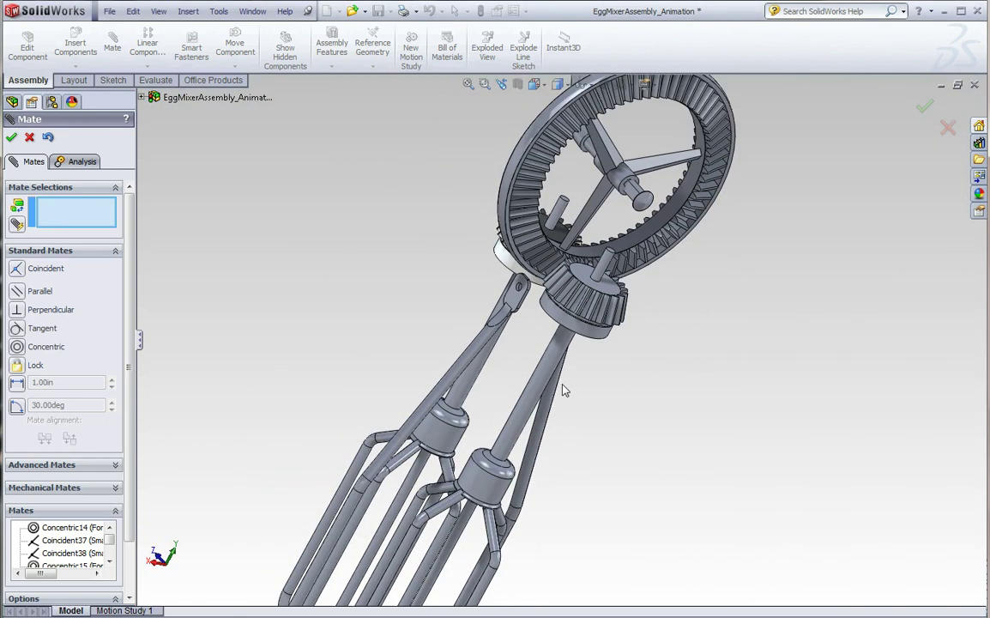
{"action": "left_click", "coordinate": [567, 326]}
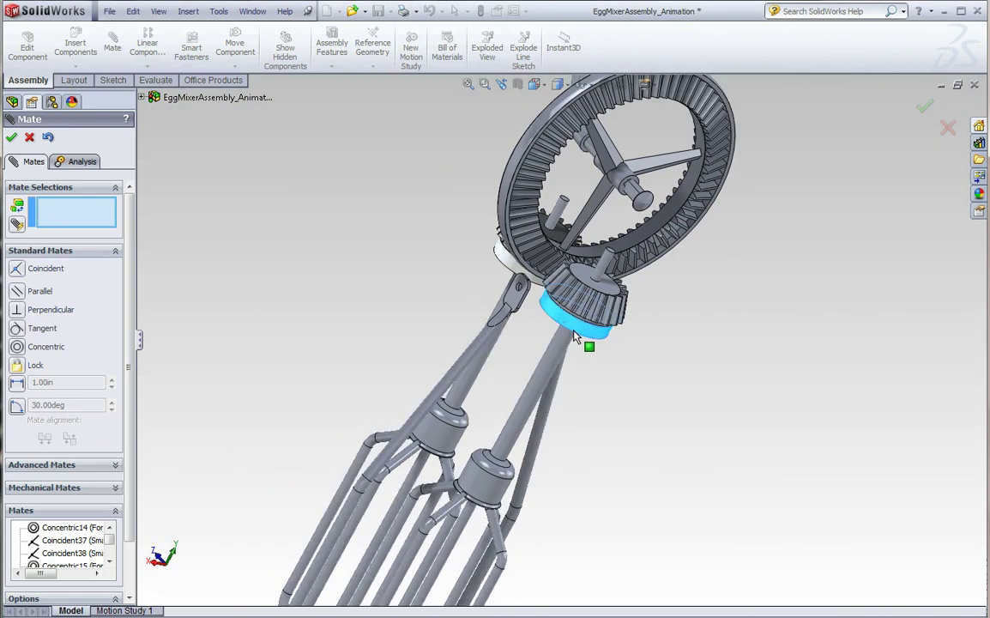
{"action": "left_click", "coordinate": [485, 360]}
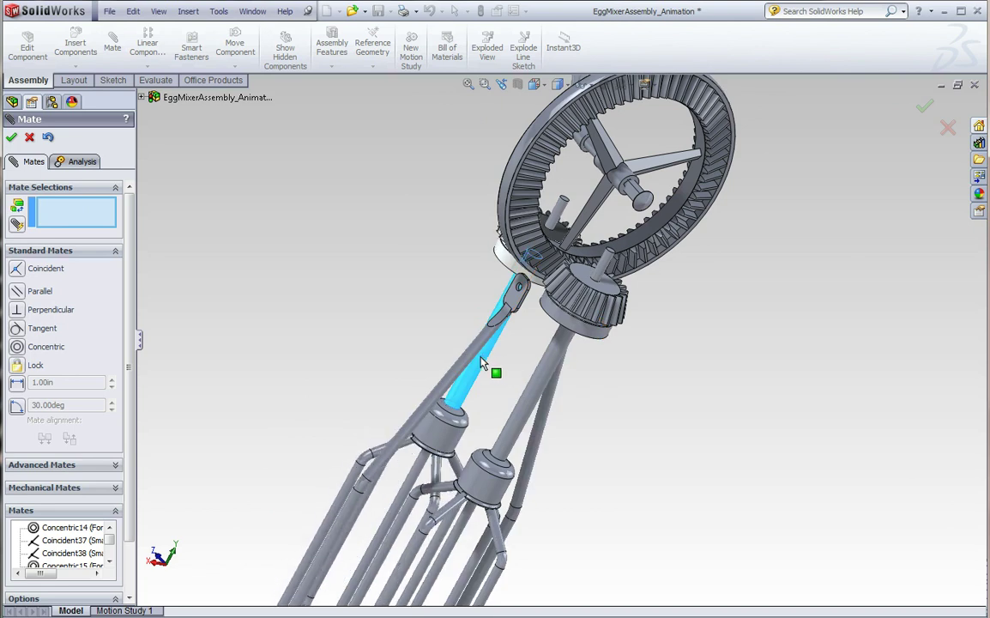
{"action": "left_click_drag", "start_coordinate": [475, 495], "coordinate": [529, 466]}
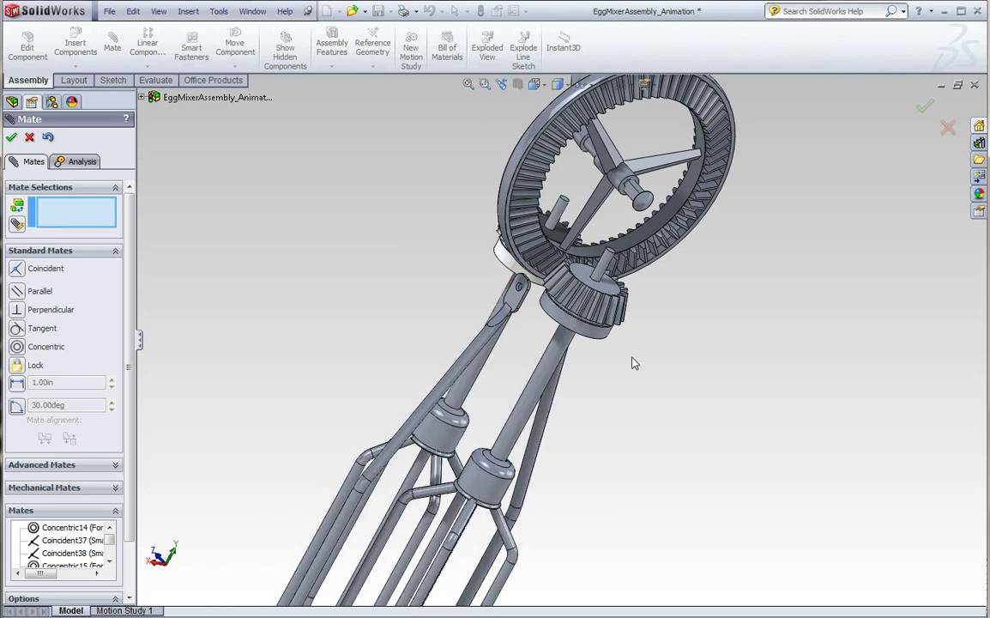
{"action": "scroll", "coordinate": [632, 363], "scroll_direction": "up", "scroll_amount": 2}
- Reset to the isometric view and turn the crank handle to test the gears
{"action": "left_click", "coordinate": [534, 84]}
{"action": "left_click", "coordinate": [556, 123]}
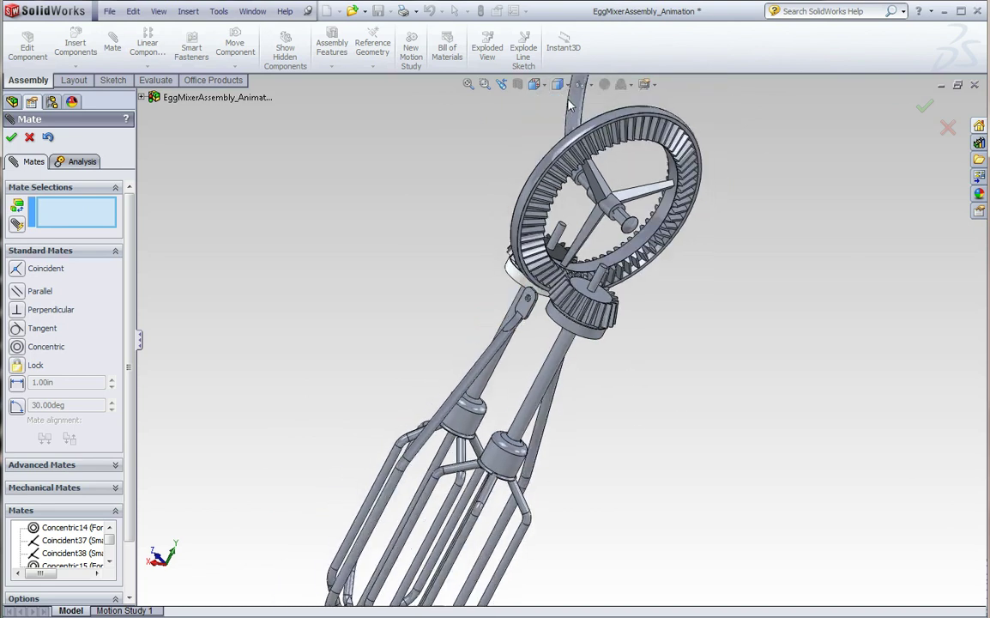
{"action": "scroll", "coordinate": [557, 257], "scroll_direction": "down", "scroll_amount": 5}
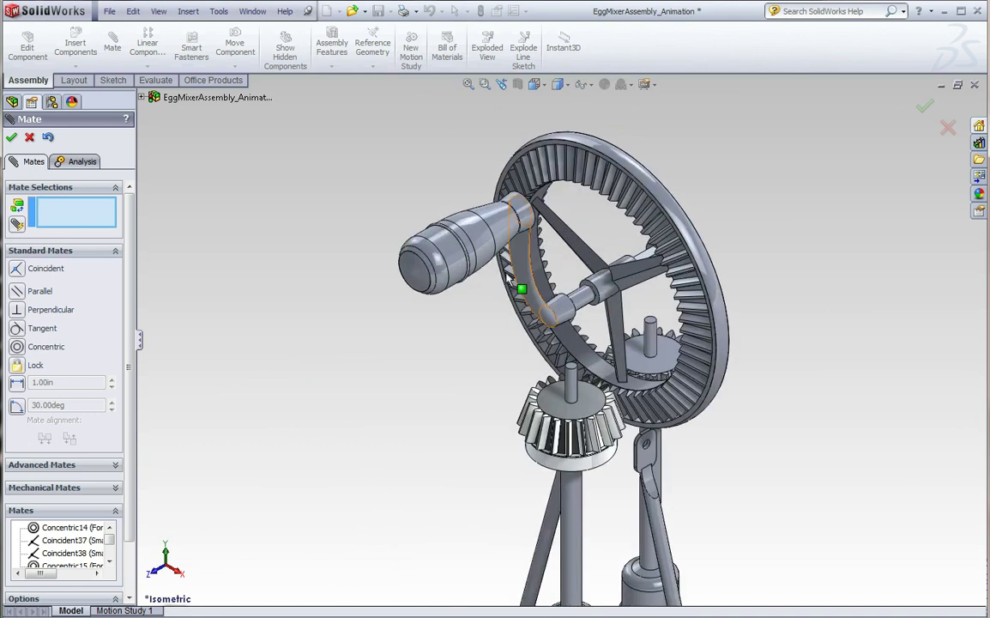
{"action": "left_click_drag", "start_coordinate": [421, 270], "coordinate": [442, 263]}
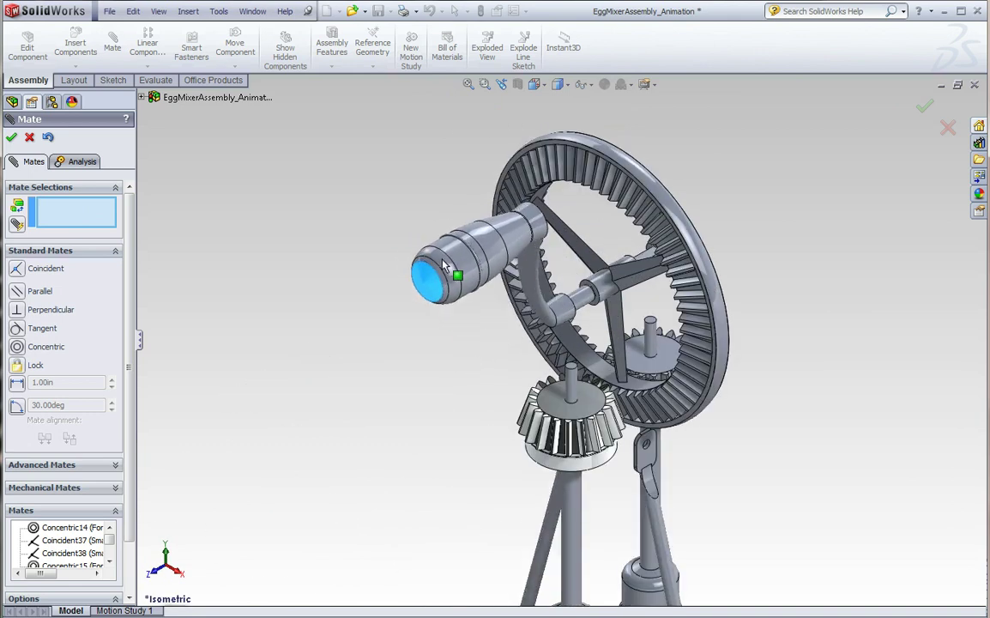
- Orbit and zoom in on the end of Shaft 2 at the Large Gear hub
{"action": "scroll", "coordinate": [588, 290], "scroll_direction": "down", "scroll_amount": 3}
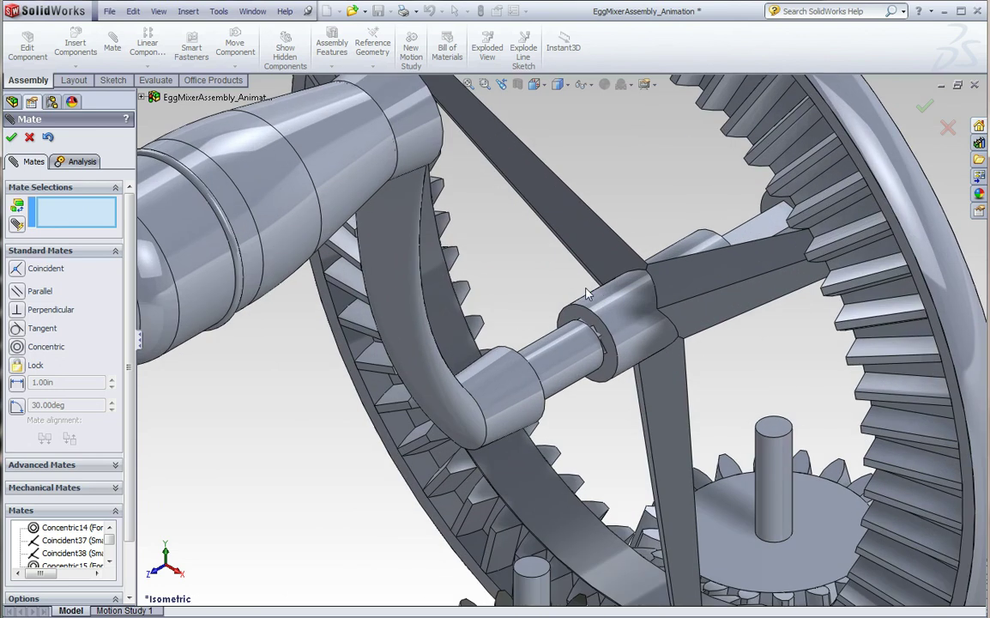
{"action": "scroll", "coordinate": [591, 393], "scroll_direction": "down", "scroll_amount": 3}
{"action": "scroll", "coordinate": [626, 411], "scroll_direction": "down", "scroll_amount": 3}
{"action": "scroll", "coordinate": [743, 230], "scroll_direction": "up", "scroll_amount": 3}
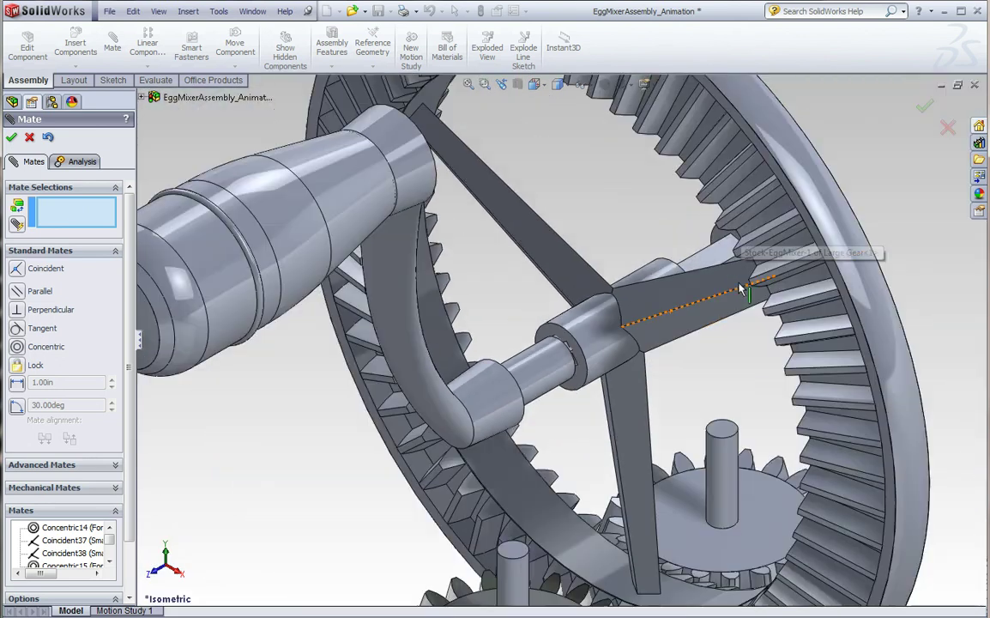
{"action": "scroll", "coordinate": [743, 230], "scroll_direction": "up", "scroll_amount": 2}
{"action": "mouse_move", "coordinate": [743, 230]}
{"action": "middle_mouse_down"}
{"action": "mouse_move", "coordinate": [565, 386]}
{"action": "mouse_move", "coordinate": [723, 465]}
{"action": "mouse_move", "coordinate": [913, 346]}
{"action": "middle_mouse_up"}
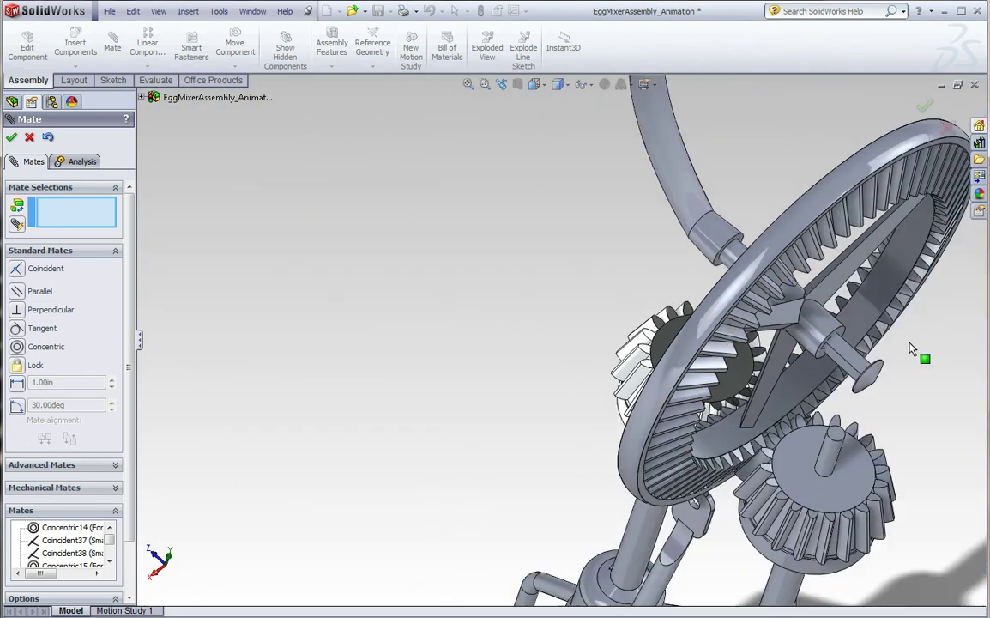
{"action": "scroll", "coordinate": [818, 375], "scroll_direction": "down", "scroll_amount": 3}
{"action": "scroll", "coordinate": [767, 289], "scroll_direction": "down", "scroll_amount": 3}
{"action": "scroll", "coordinate": [703, 350], "scroll_direction": "down", "scroll_amount": 2}
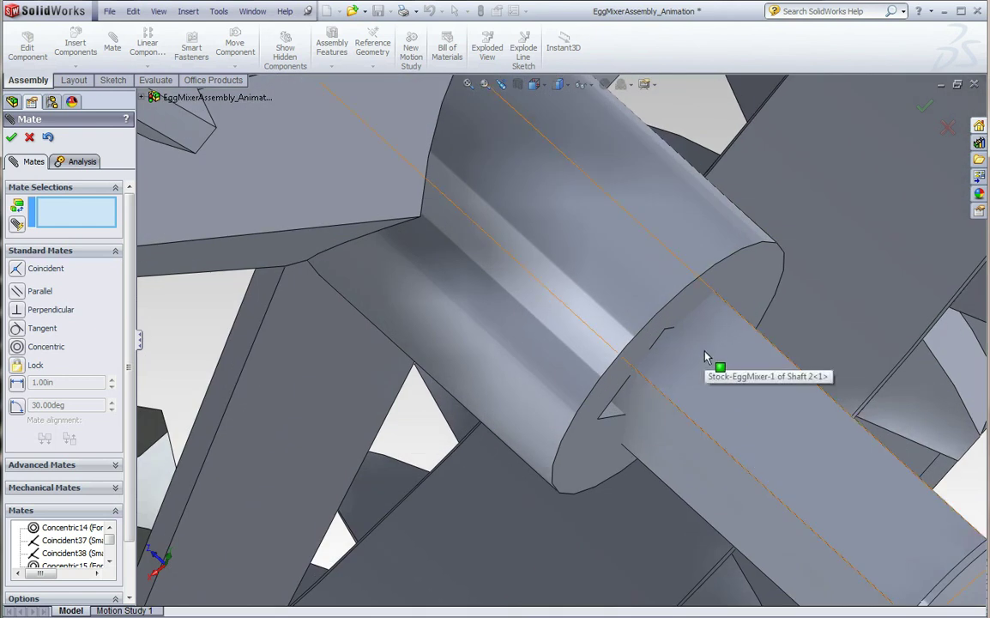
- Pick the Shaft 2 end face and a Large Gear face, then clear both selections
{"action": "left_click", "coordinate": [635, 383]}
{"action": "mouse_move", "coordinate": [635, 383]}
{"action": "middle_mouse_down"}
{"action": "mouse_move", "coordinate": [601, 322]}
{"action": "mouse_move", "coordinate": [525, 298]}
{"action": "mouse_move", "coordinate": [578, 324]}
{"action": "mouse_move", "coordinate": [590, 150]}
{"action": "mouse_move", "coordinate": [623, 278]}
{"action": "middle_mouse_up"}
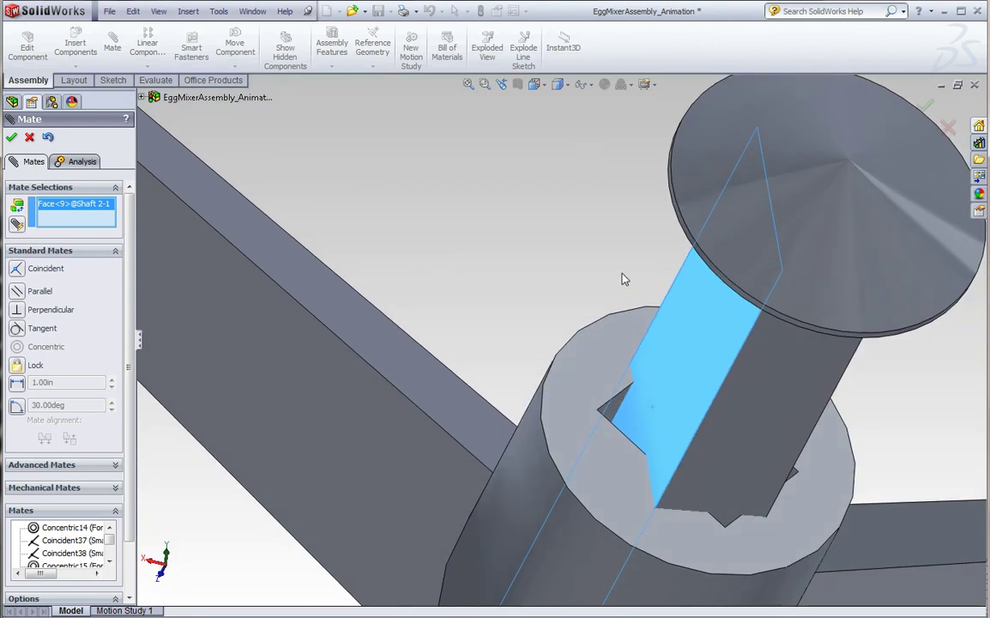
{"action": "left_click", "coordinate": [612, 410]}
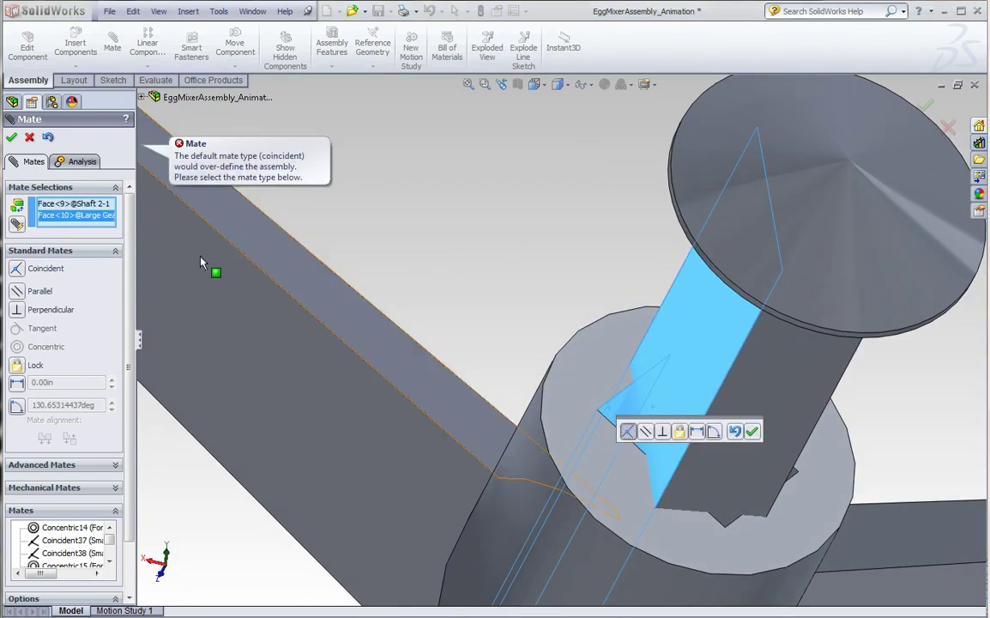
{"action": "right_click", "coordinate": [72, 214]}
{"action": "left_click", "coordinate": [111, 215]}
- Mate the Shaft 2 flat face coincident with the flat inside the Large Gear hub
{"action": "mouse_move", "coordinate": [503, 259]}
{"action": "middle_mouse_down"}
{"action": "mouse_move", "coordinate": [637, 404]}
{"action": "mouse_move", "coordinate": [655, 479]}
{"action": "middle_mouse_up"}
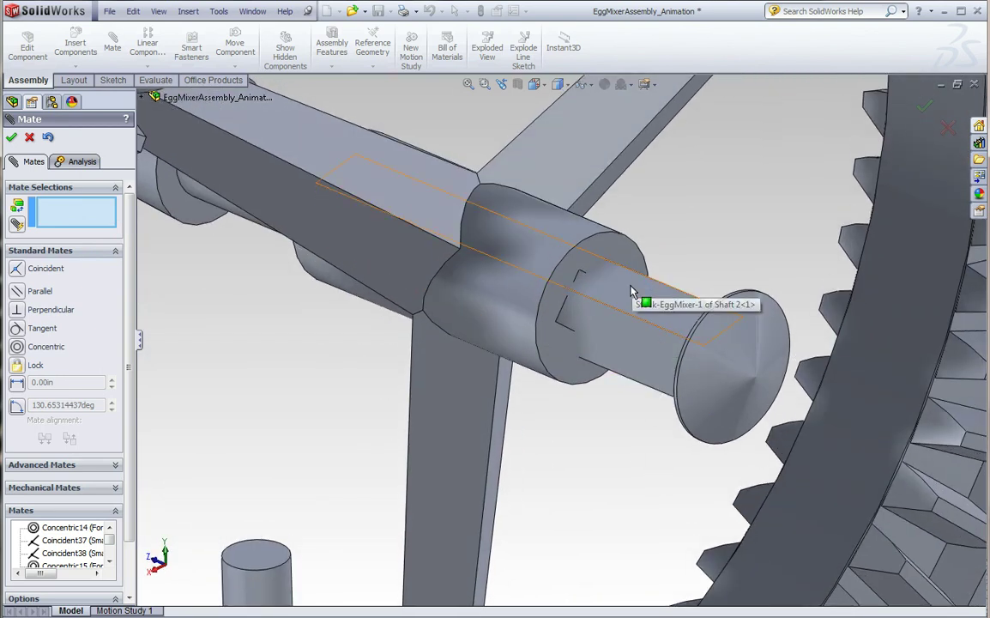
{"action": "left_click", "coordinate": [600, 300]}
{"action": "mouse_move", "coordinate": [587, 318]}
{"action": "middle_mouse_down"}
{"action": "mouse_move", "coordinate": [519, 158]}
{"action": "mouse_move", "coordinate": [600, 332]}
{"action": "middle_mouse_up"}
{"action": "scroll", "coordinate": [576, 350], "scroll_direction": "down", "scroll_amount": 3}
{"action": "left_click", "coordinate": [580, 350]}
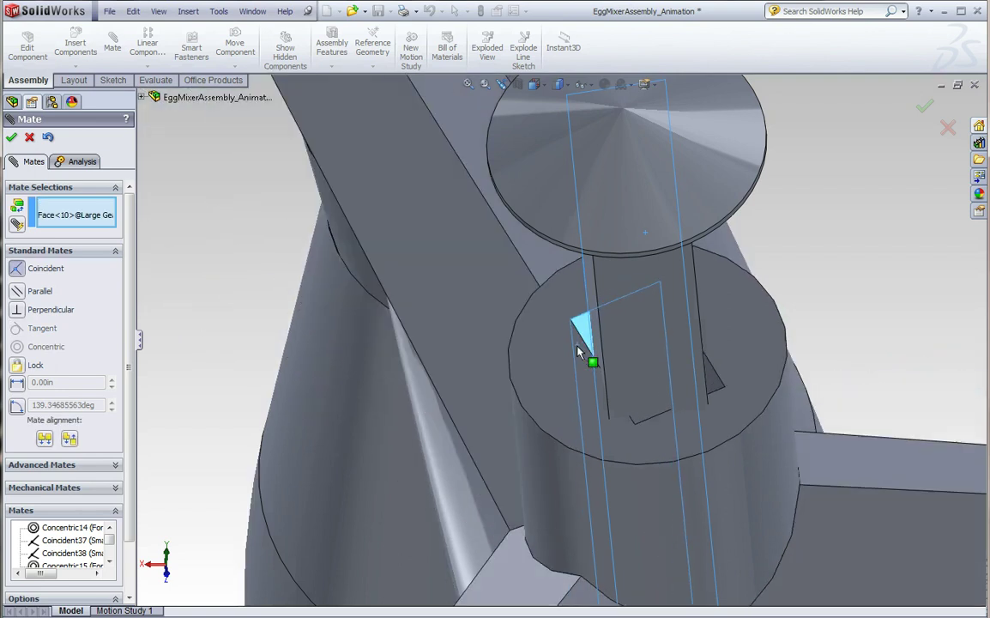
{"action": "left_click", "coordinate": [737, 369]}
{"action": "scroll", "coordinate": [743, 372], "scroll_direction": "up", "scroll_amount": 5}
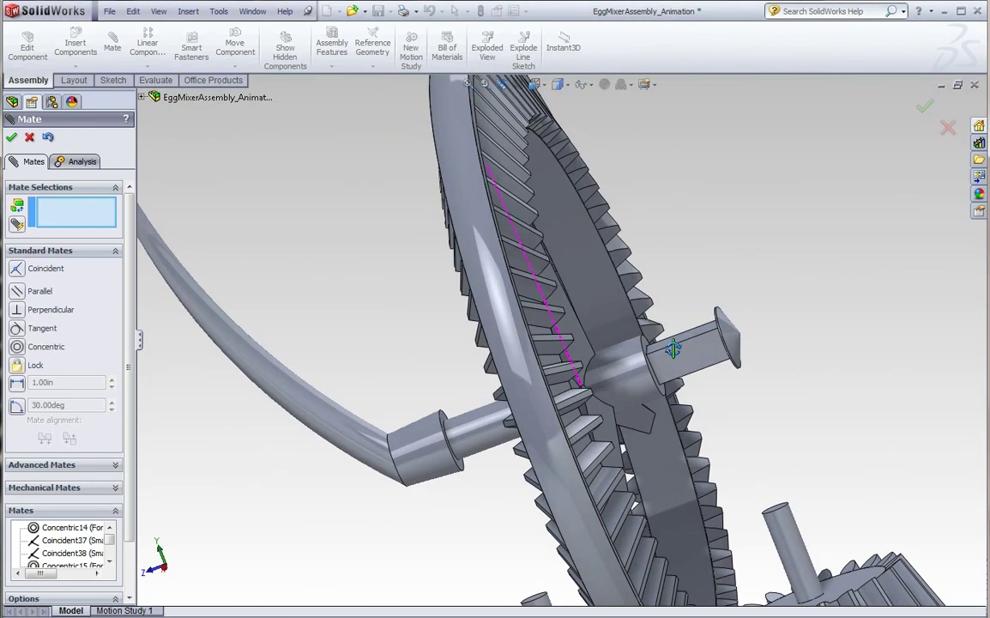
{"action": "scroll", "coordinate": [672, 347], "scroll_direction": "up", "scroll_amount": 5}
- Turn the crank handle to test the gears and orbit so the gear ring faces forward
{"action": "middle_click_drag", "start_coordinate": [647, 338], "coordinate": [455, 294]}
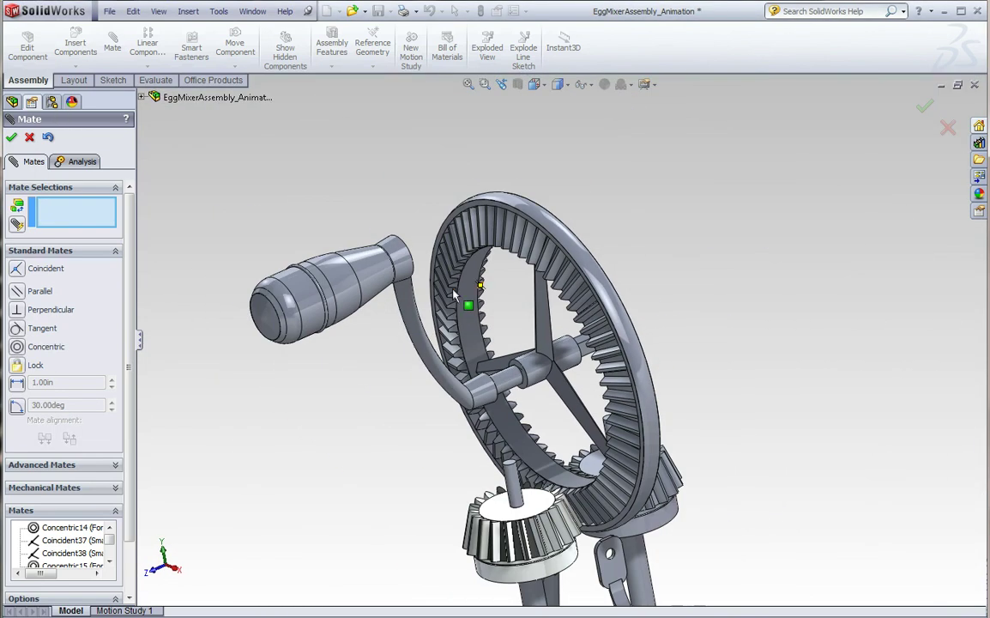
{"action": "left_click_drag", "start_coordinate": [266, 320], "coordinate": [328, 264]}
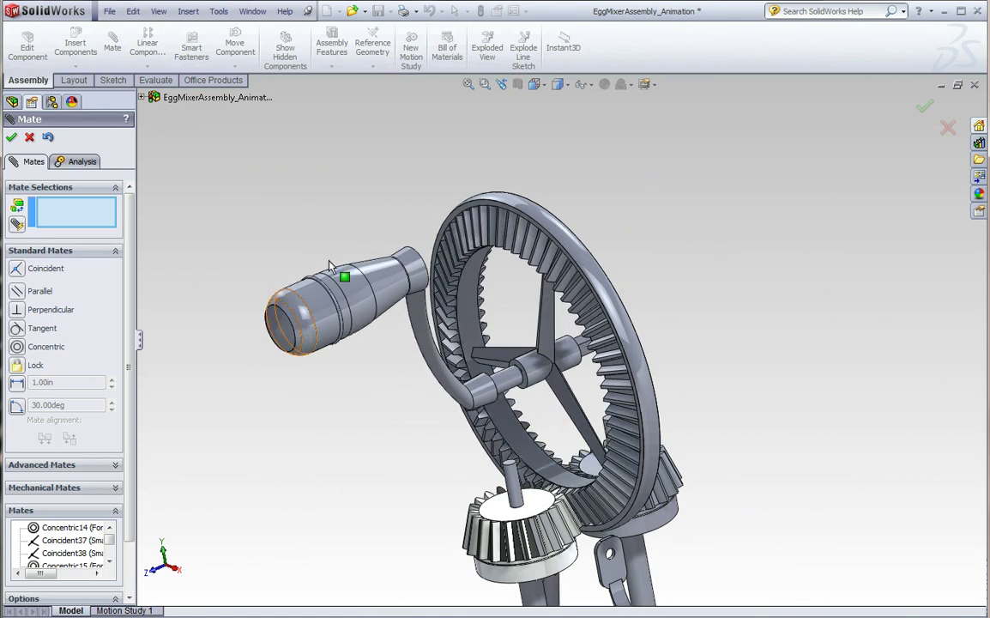
{"action": "middle_click_drag", "start_coordinate": [371, 409], "coordinate": [404, 409]}
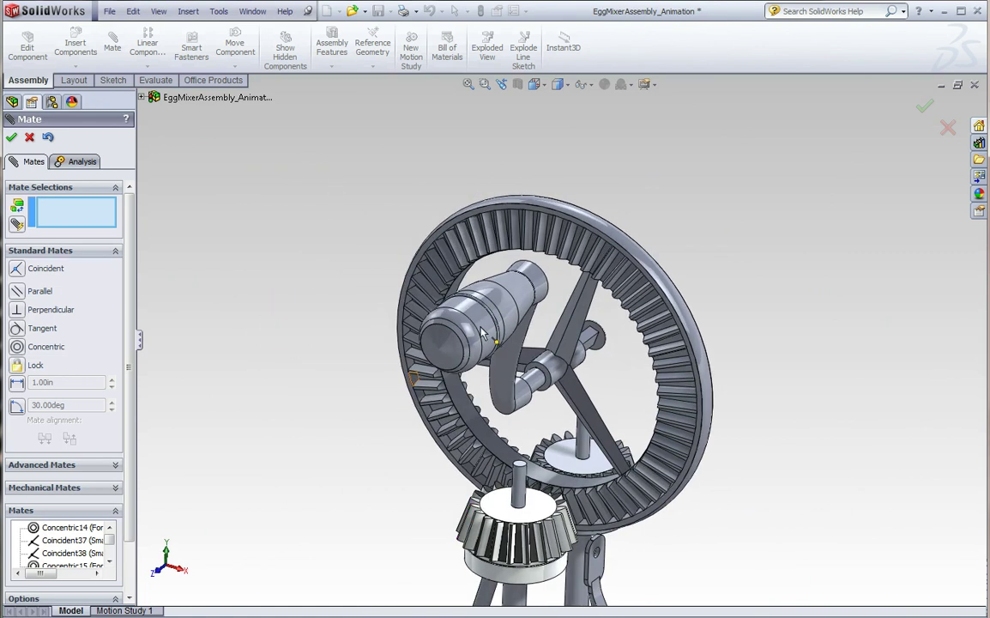
{"action": "scroll", "coordinate": [563, 479], "scroll_direction": "down", "scroll_amount": 5}
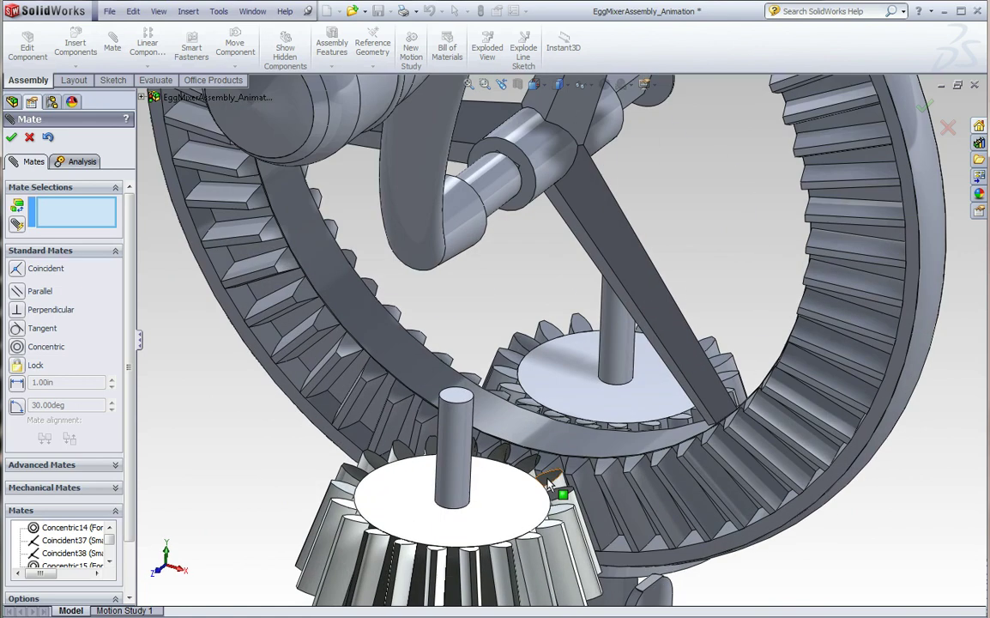
- Choose the Gear mechanical mate type and trial-select faces on the small gear
{"action": "left_click", "coordinate": [89, 488]}
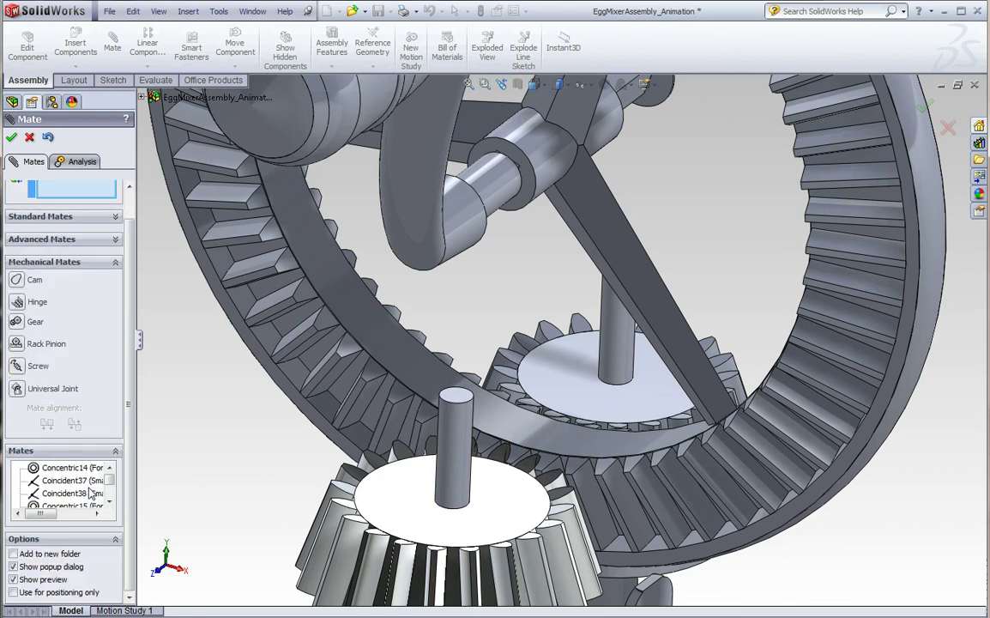
{"action": "left_click", "coordinate": [16, 322]}
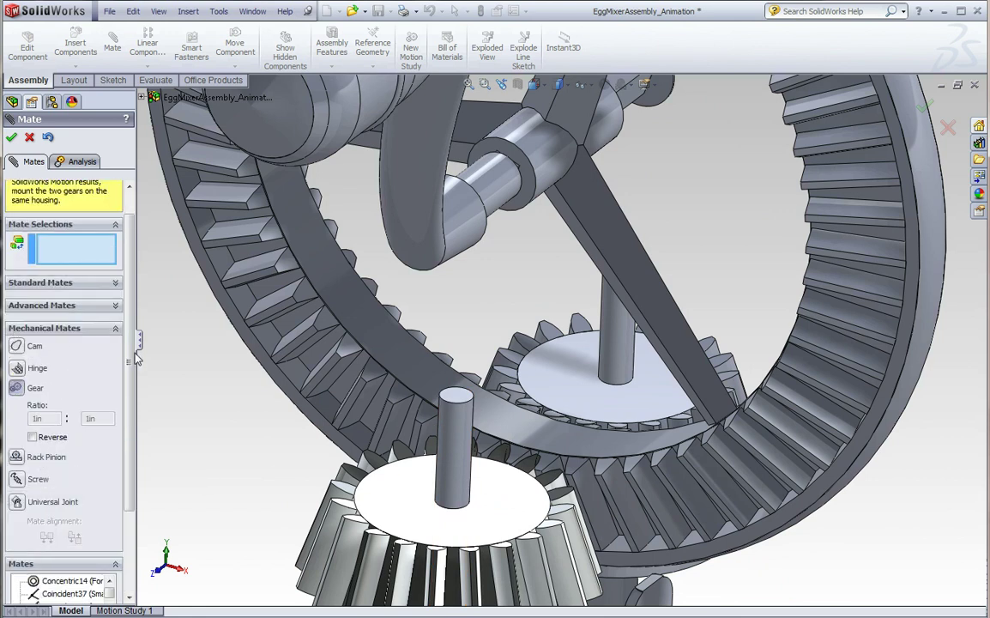
{"action": "scroll", "coordinate": [474, 457], "scroll_direction": "up", "scroll_amount": 3}
{"action": "scroll", "coordinate": [497, 464], "scroll_direction": "up", "scroll_amount": 2}
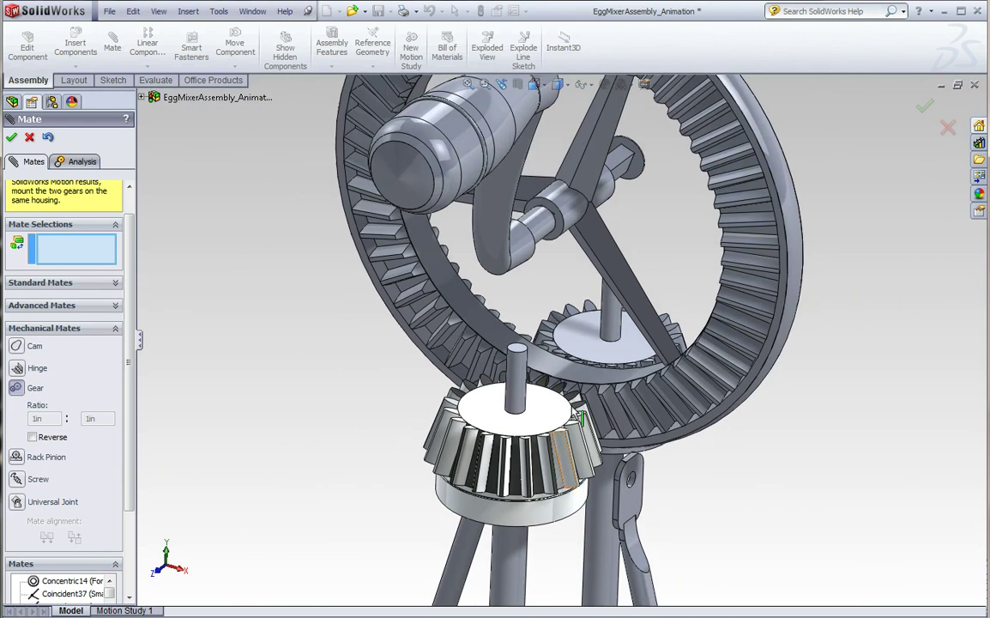
{"action": "scroll", "coordinate": [571, 394], "scroll_direction": "down", "scroll_amount": 5}
{"action": "mouse_move", "coordinate": [552, 471]}
{"action": "middle_mouse_down"}
{"action": "mouse_move", "coordinate": [570, 420]}
{"action": "mouse_move", "coordinate": [555, 452]}
{"action": "middle_mouse_up"}
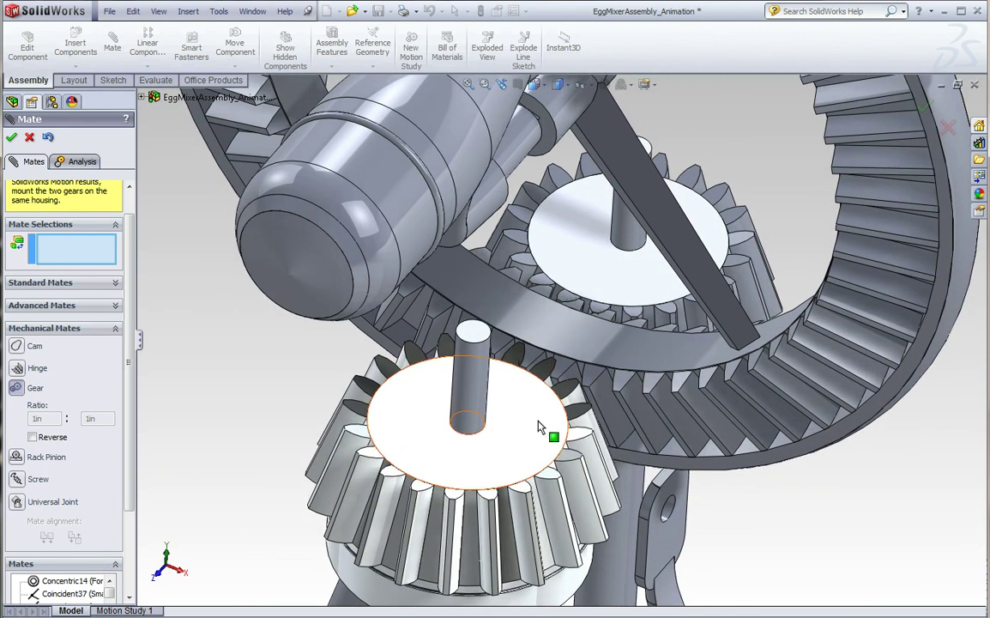
{"action": "left_click", "coordinate": [539, 427]}
{"action": "left_click", "coordinate": [549, 420]}
{"action": "mouse_move", "coordinate": [558, 421]}
{"action": "middle_mouse_down"}
{"action": "mouse_move", "coordinate": [610, 391]}
{"action": "mouse_move", "coordinate": [449, 519]}
{"action": "mouse_move", "coordinate": [498, 508]}
{"action": "mouse_move", "coordinate": [616, 411]}
{"action": "middle_mouse_up"}
{"action": "scroll", "coordinate": [616, 416], "scroll_direction": "down", "scroll_amount": 3}
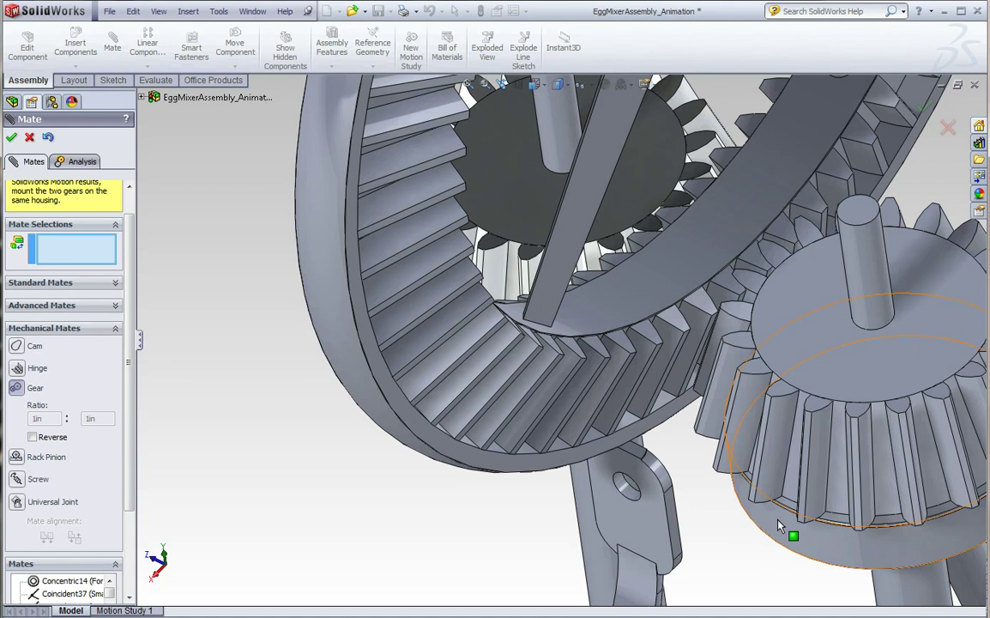
{"action": "left_click", "coordinate": [777, 524]}
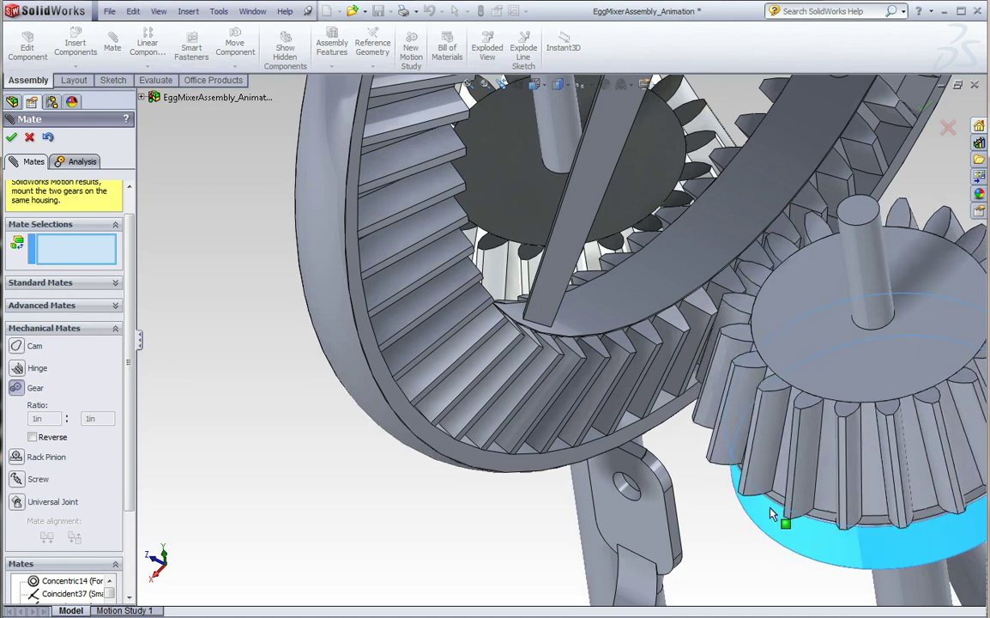
{"action": "scroll", "coordinate": [677, 283], "scroll_direction": "up", "scroll_amount": 3}
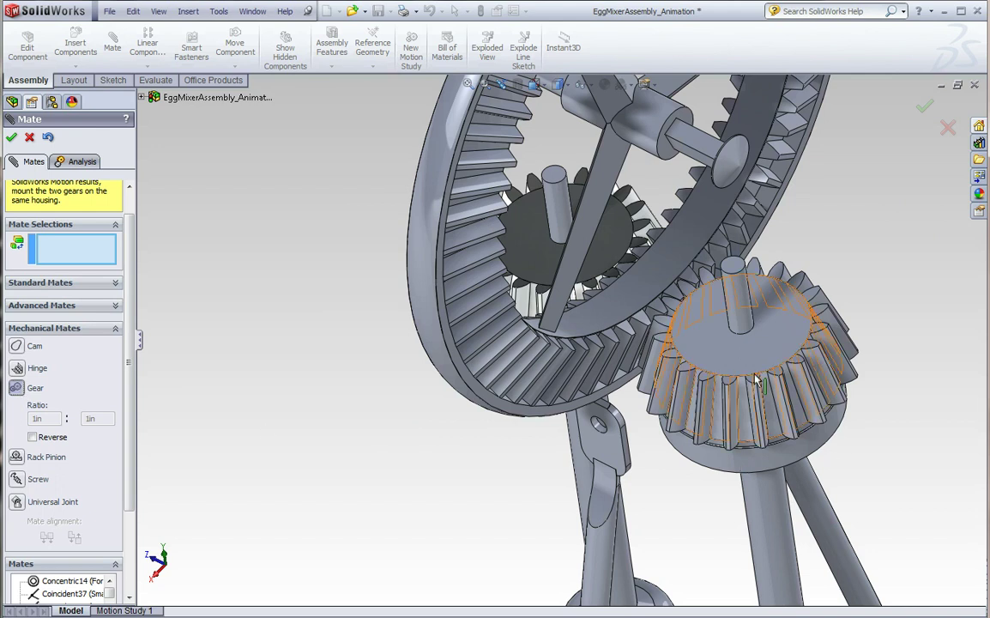
{"action": "scroll", "coordinate": [659, 375], "scroll_direction": "down", "scroll_amount": 3}
- Select both small gears' edges, set the ratio to 1in : 1in reversed, and apply
{"action": "left_click", "coordinate": [654, 375]}
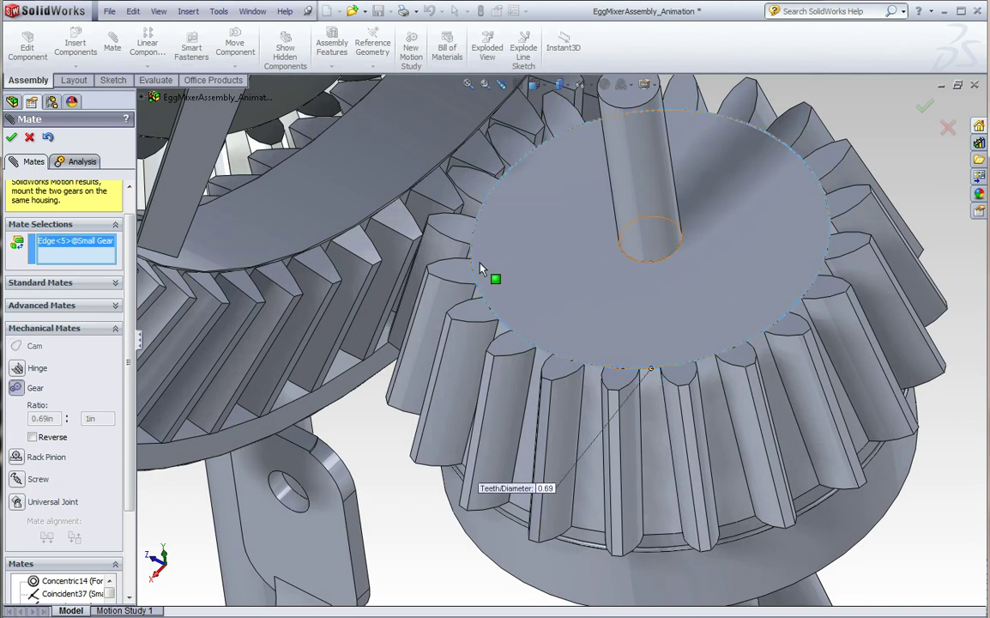
{"action": "scroll", "coordinate": [380, 195], "scroll_direction": "up", "scroll_amount": 3}
{"action": "scroll", "coordinate": [498, 334], "scroll_direction": "down", "scroll_amount": 4}
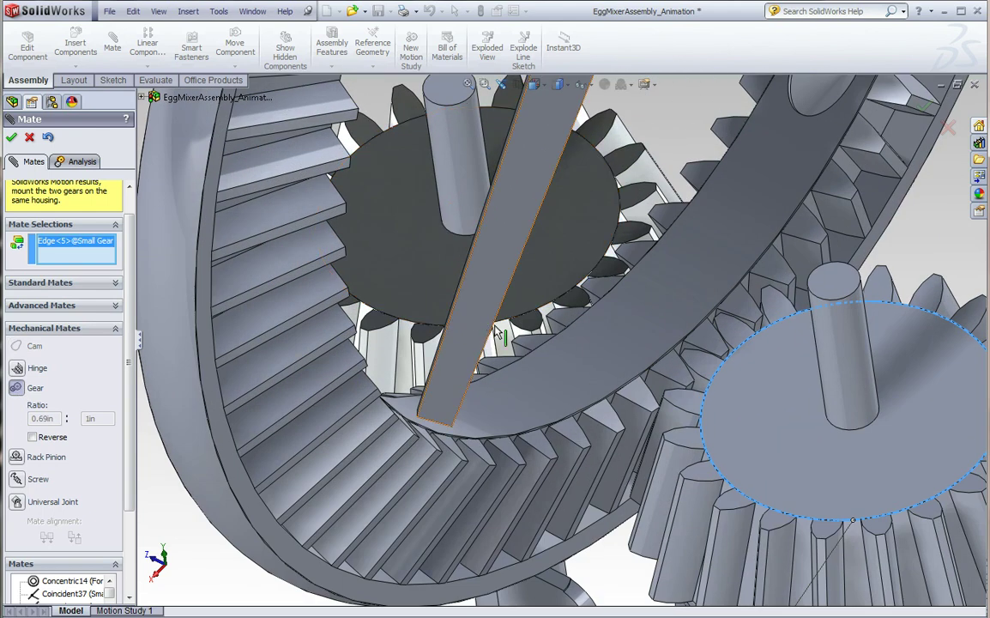
{"action": "left_click", "coordinate": [548, 310]}
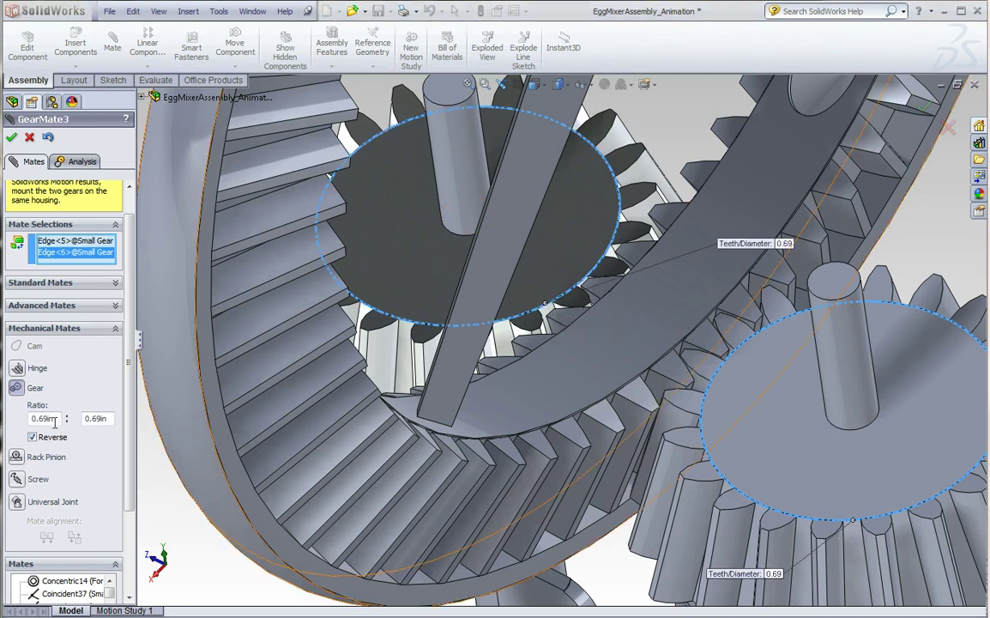
{"action": "left_click_drag", "start_coordinate": [55, 418], "coordinate": [5, 420]}
{"action": "type", "text": "1"}
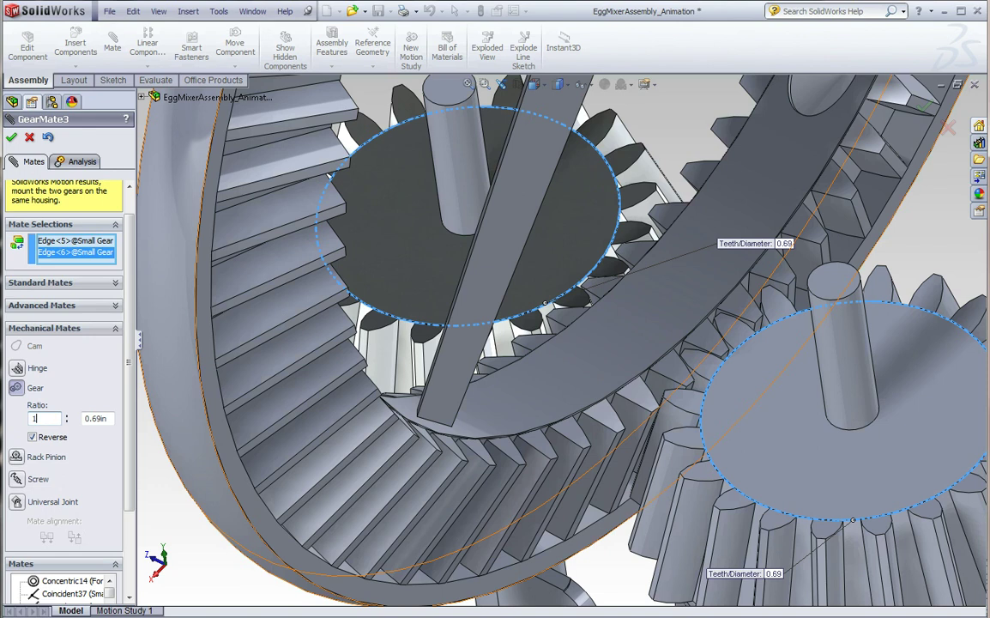
{"action": "left_click", "coordinate": [84, 419]}
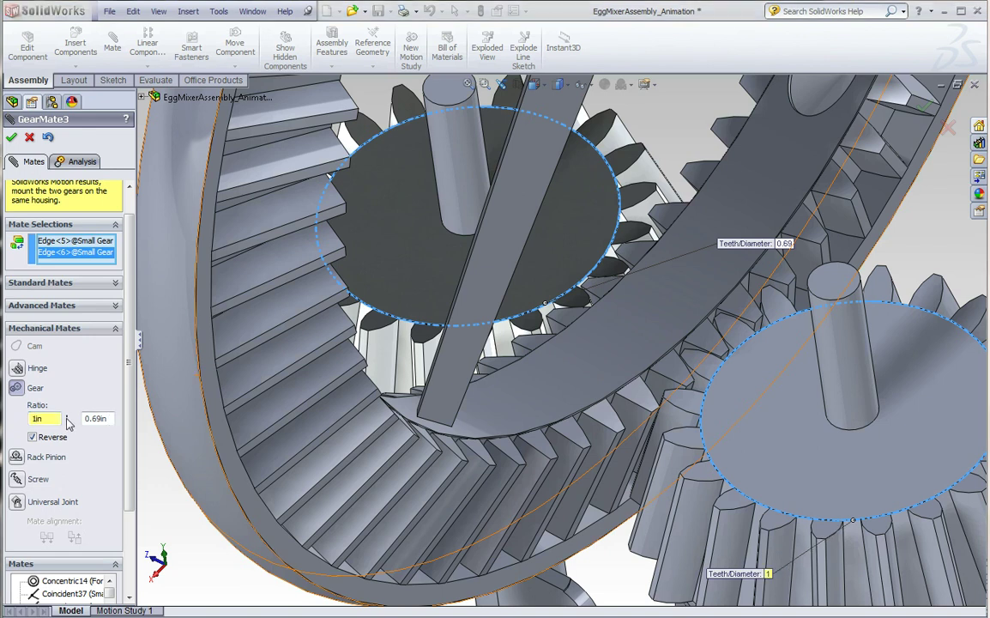
{"action": "left_click_drag", "start_coordinate": [111, 418], "coordinate": [82, 418]}
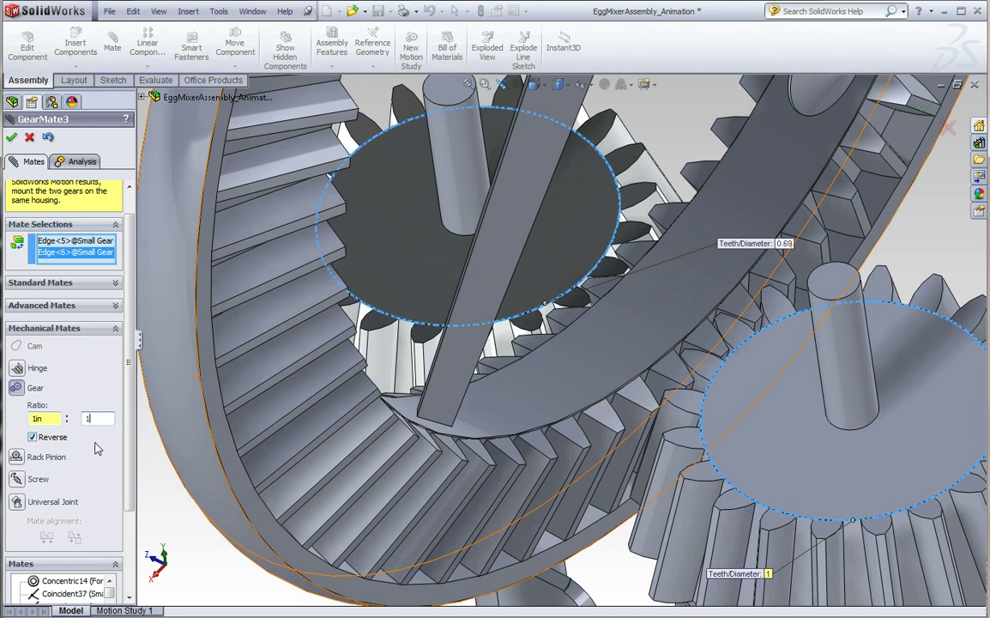
{"action": "key", "text": "Tab"}
{"action": "middle_click_drag", "start_coordinate": [667, 399], "coordinate": [686, 527]}
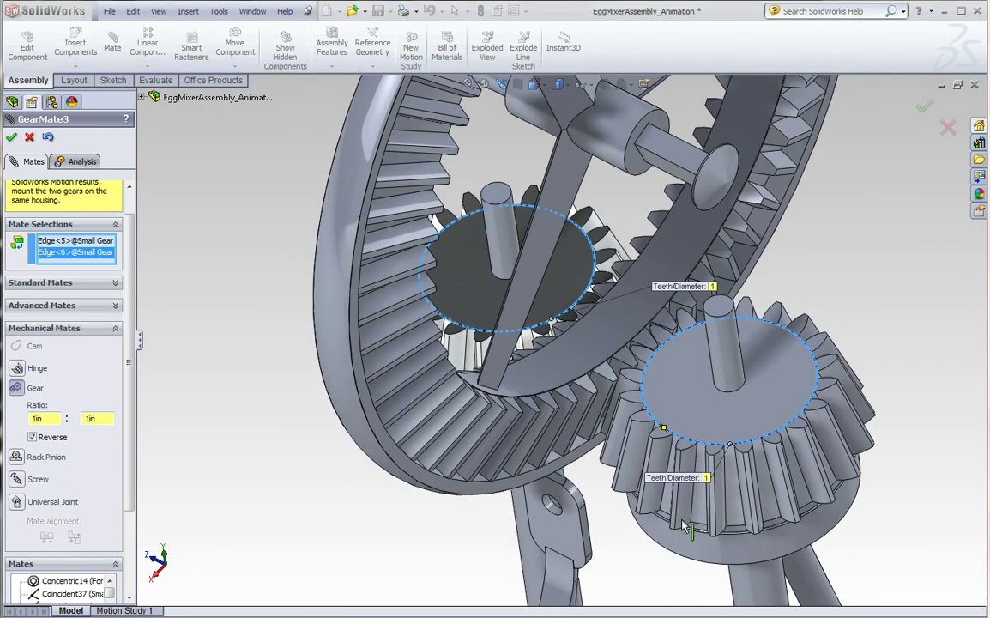
{"action": "left_click_drag", "start_coordinate": [677, 542], "coordinate": [704, 545]}
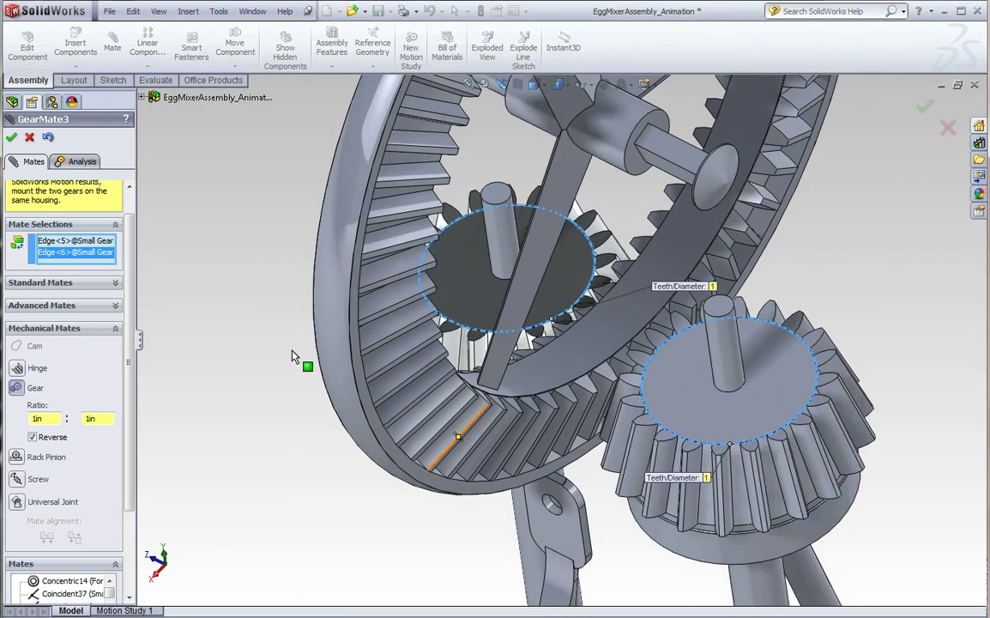
{"action": "left_click", "coordinate": [12, 138]}
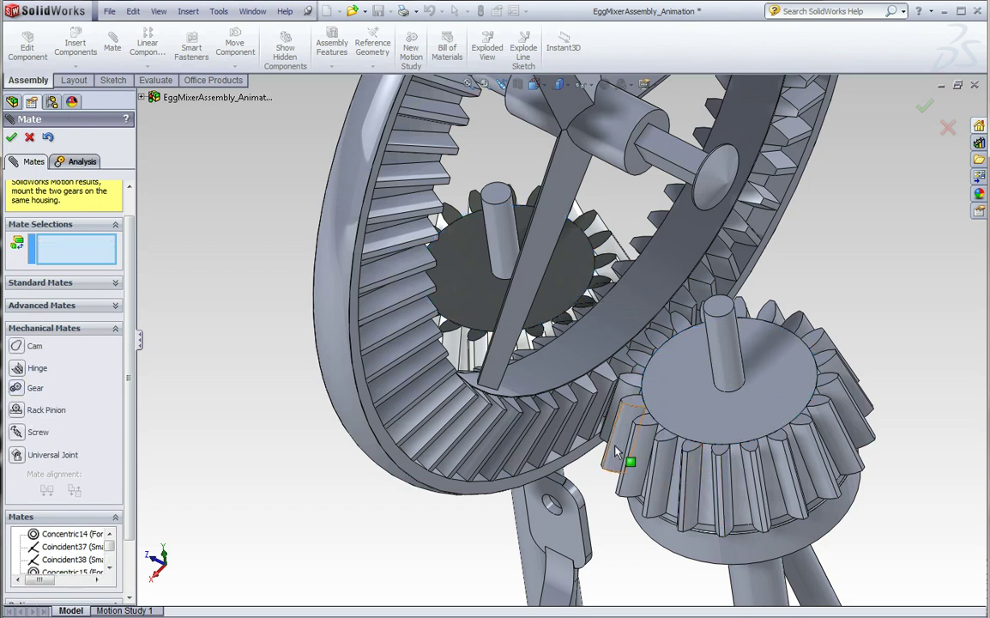
{"action": "scroll", "coordinate": [642, 410], "scroll_direction": "down", "scroll_amount": 2}
{"action": "left_click_drag", "start_coordinate": [659, 572], "coordinate": [680, 579]}
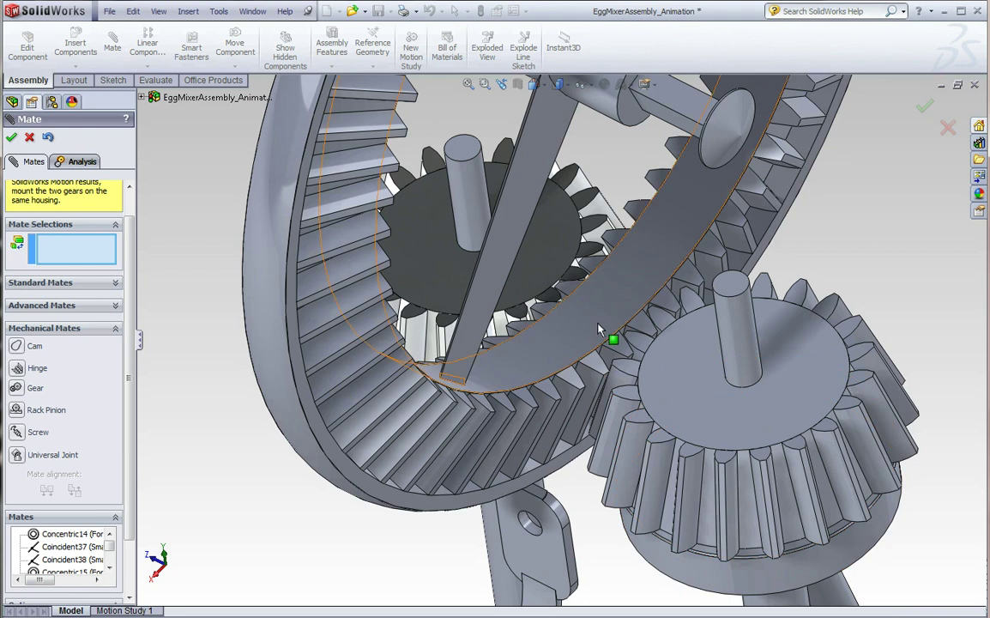
{"action": "scroll", "coordinate": [611, 340], "scroll_direction": "down", "scroll_amount": 3}
{"action": "scroll", "coordinate": [616, 345], "scroll_direction": "up", "scroll_amount": 1}
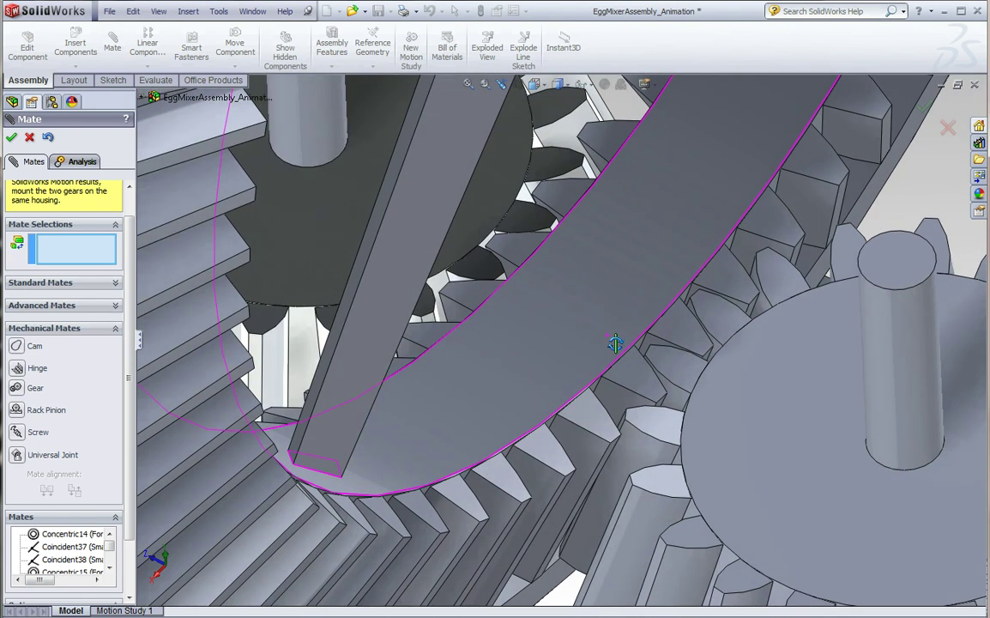
{"action": "scroll", "coordinate": [616, 345], "scroll_direction": "up", "scroll_amount": 1}
{"action": "scroll", "coordinate": [573, 327], "scroll_direction": "up", "scroll_amount": 2}
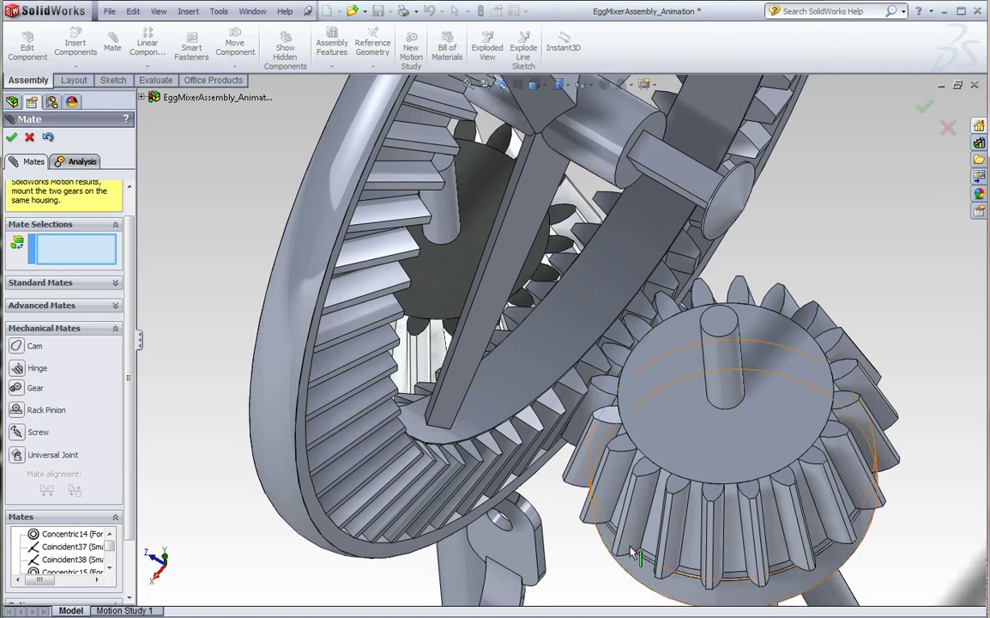
{"action": "scroll", "coordinate": [518, 361], "scroll_direction": "up", "scroll_amount": 2}
{"action": "middle_click_drag", "start_coordinate": [518, 361], "coordinate": [517, 298]}
{"action": "key", "text": "f"}
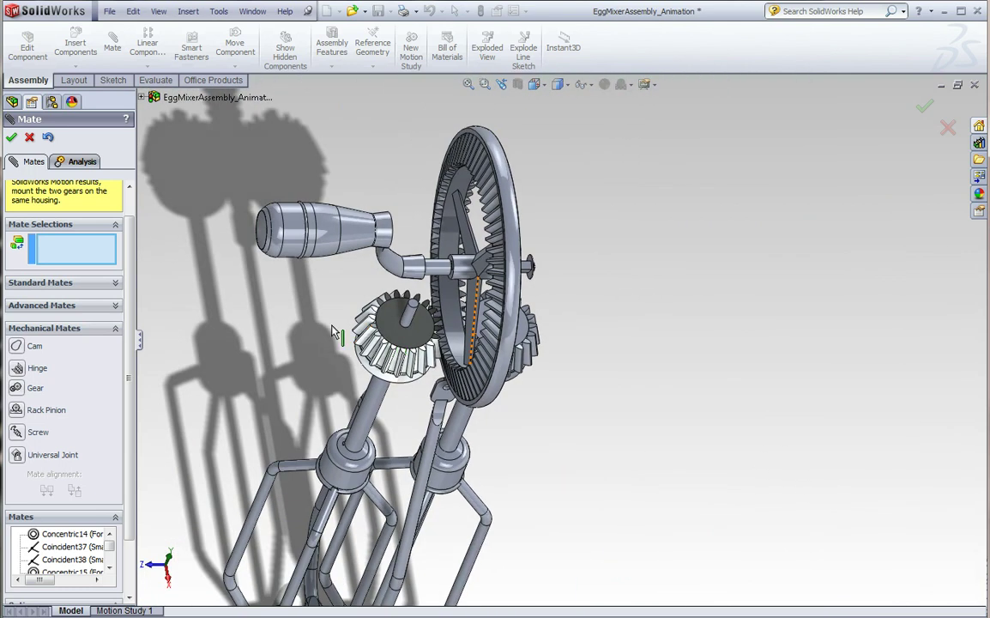
{"action": "scroll", "coordinate": [411, 357], "scroll_direction": "down", "scroll_amount": 3}
{"action": "scroll", "coordinate": [523, 337], "scroll_direction": "down", "scroll_amount": 2}
{"action": "scroll", "coordinate": [551, 332], "scroll_direction": "down", "scroll_amount": 2}
{"action": "left_click", "coordinate": [551, 332]}
{"action": "middle_click_drag", "start_coordinate": [551, 332], "coordinate": [575, 404]}
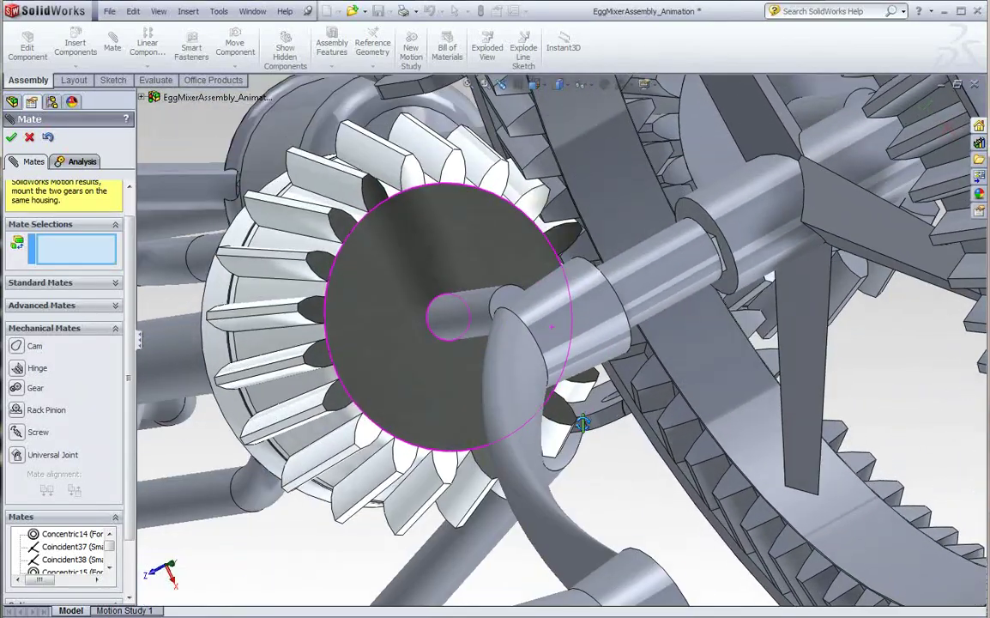
{"action": "left_click", "coordinate": [540, 292]}
{"action": "left_click", "coordinate": [553, 294]}
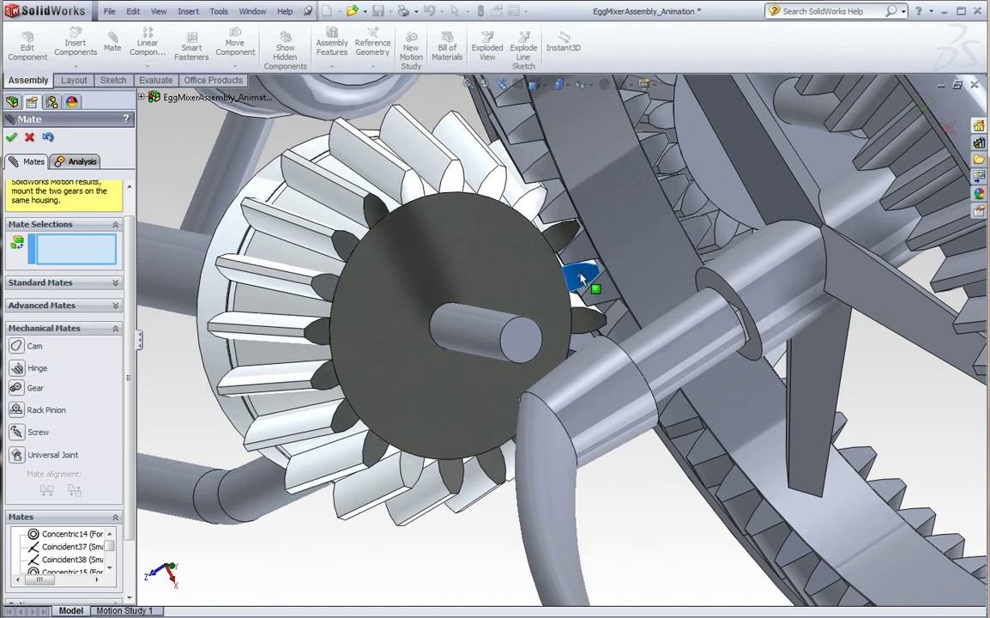
{"action": "scroll", "coordinate": [583, 275], "scroll_direction": "up", "scroll_amount": 5}
{"action": "mouse_move", "coordinate": [657, 319]}
{"action": "middle_mouse_down"}
{"action": "mouse_move", "coordinate": [510, 126]}
{"action": "mouse_move", "coordinate": [534, 247]}
{"action": "middle_mouse_up"}
{"action": "scroll", "coordinate": [575, 272], "scroll_direction": "up", "scroll_amount": 5}
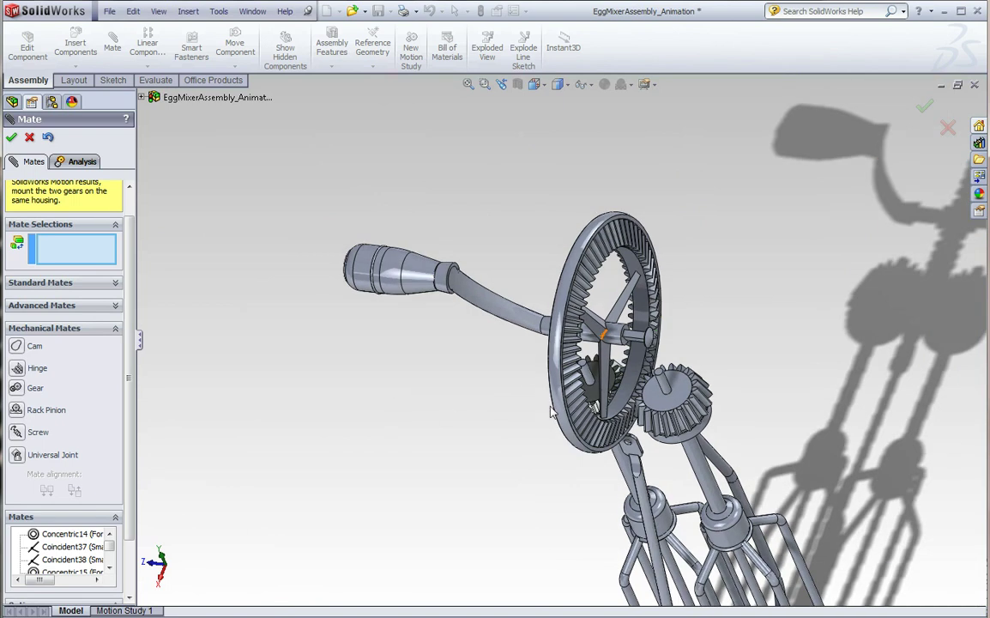
{"action": "scroll", "coordinate": [678, 396], "scroll_direction": "down", "scroll_amount": 5}
{"action": "scroll", "coordinate": [729, 401], "scroll_direction": "down", "scroll_amount": 4}
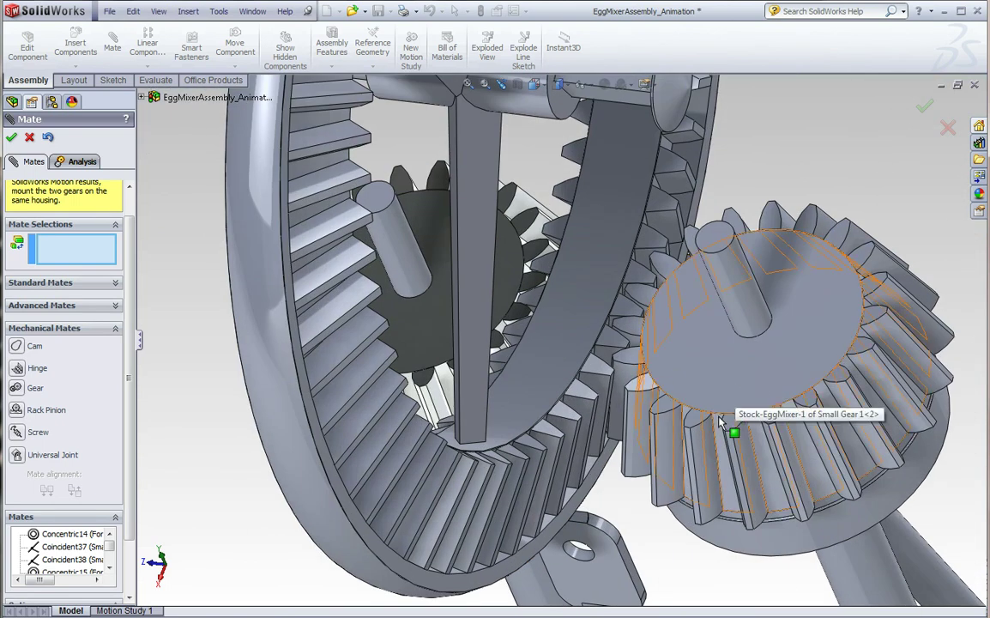
- Gear-mate the small gear's top edge to the large gear's edge at a 1in : 3in reversed ratio
{"action": "left_click", "coordinate": [701, 406]}
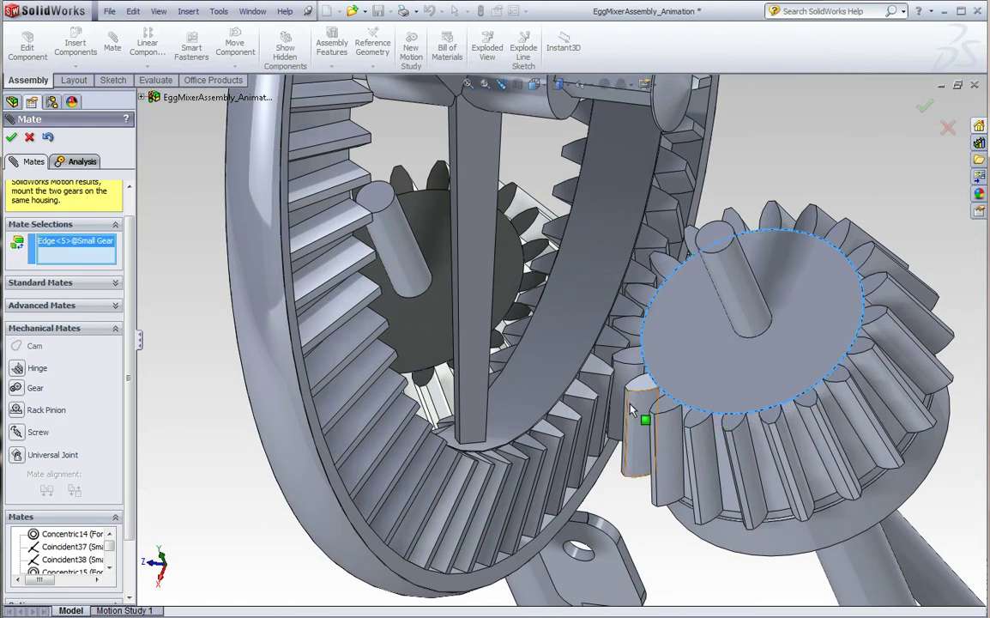
{"action": "left_click", "coordinate": [596, 348]}
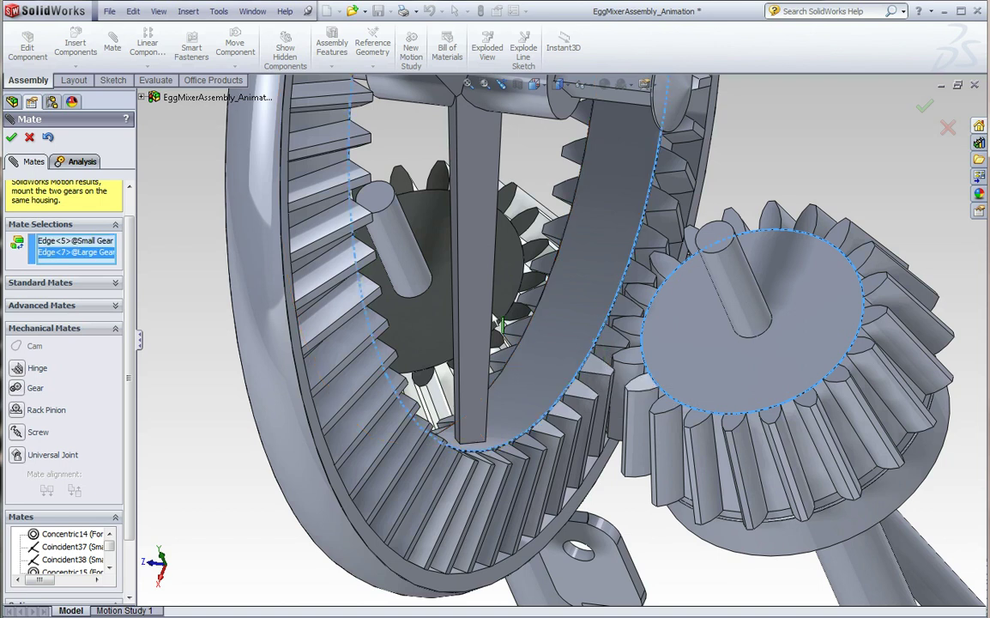
{"action": "left_click", "coordinate": [17, 388]}
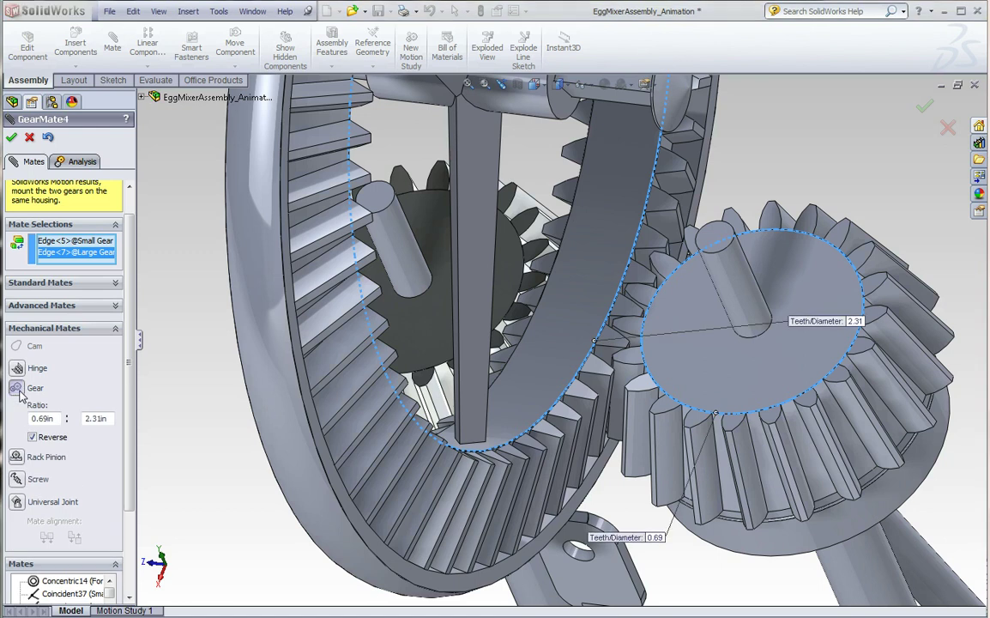
{"action": "left_click_drag", "start_coordinate": [57, 418], "coordinate": [26, 418]}
{"action": "type", "text": "1"}
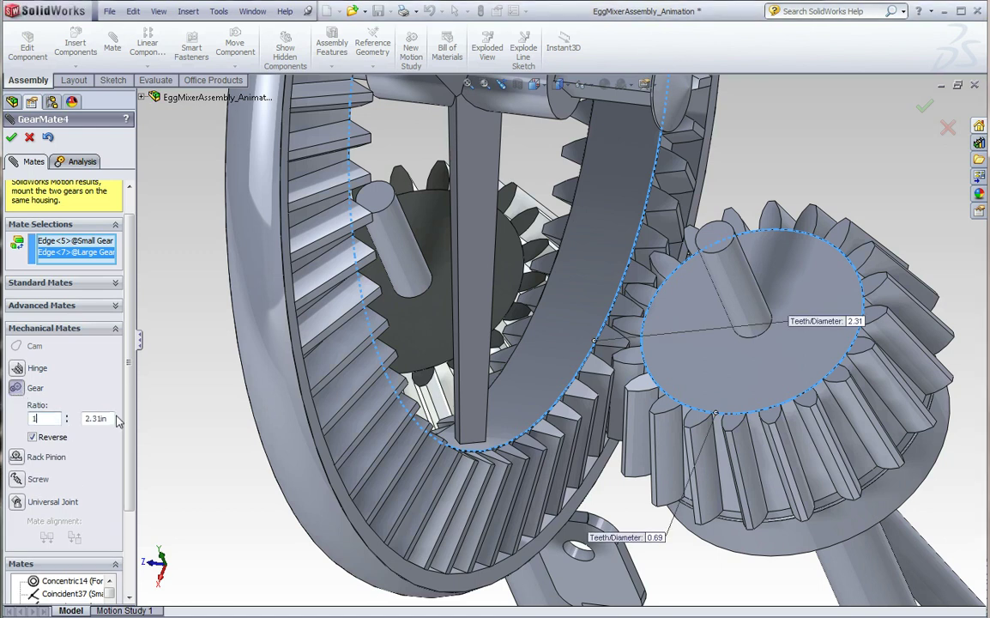
{"action": "key", "text": "Tab"}
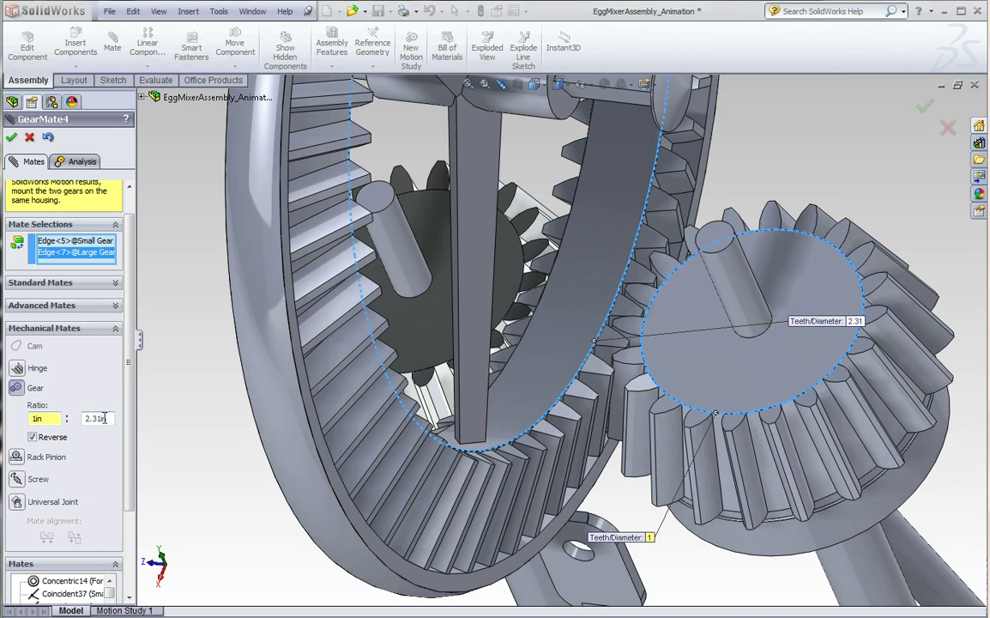
{"action": "left_click_drag", "start_coordinate": [109, 418], "coordinate": [77, 418]}
{"action": "type", "text": "3"}
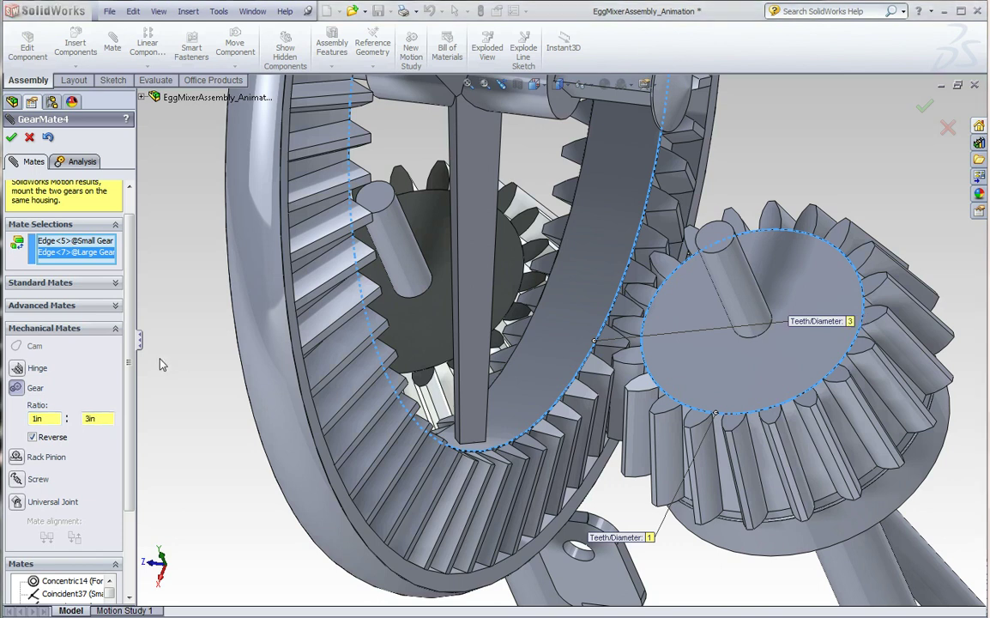
{"action": "key", "text": "Tab"}
{"action": "mouse_move", "coordinate": [395, 222]}
{"action": "left_mouse_down"}
{"action": "mouse_move", "coordinate": [403, 308]}
{"action": "mouse_move", "coordinate": [409, 270]}
{"action": "left_mouse_up"}
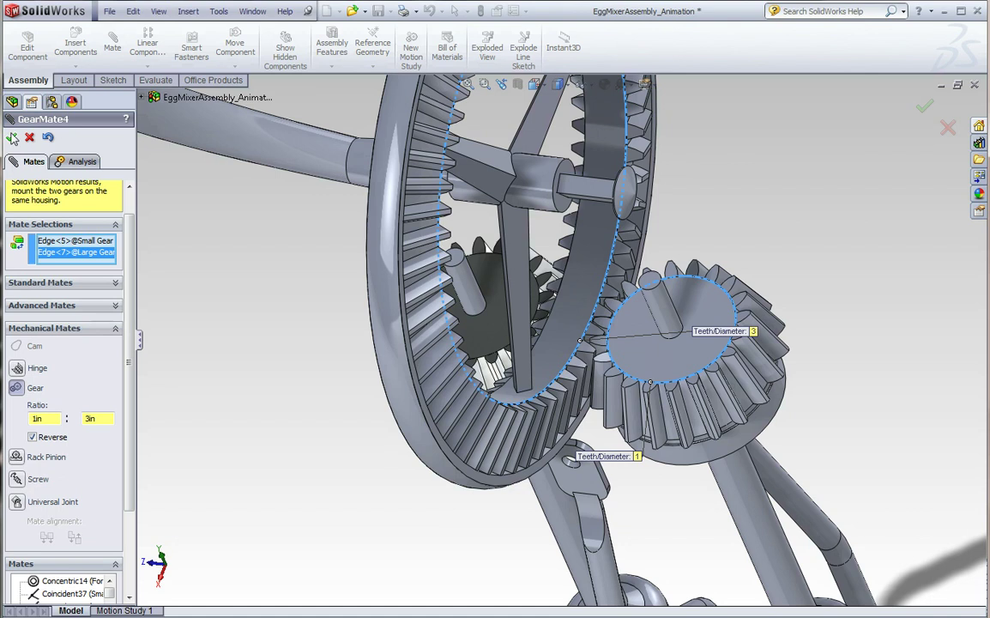
{"action": "left_click", "coordinate": [12, 137]}
{"action": "scroll", "coordinate": [627, 354], "scroll_direction": "down", "scroll_amount": 3}
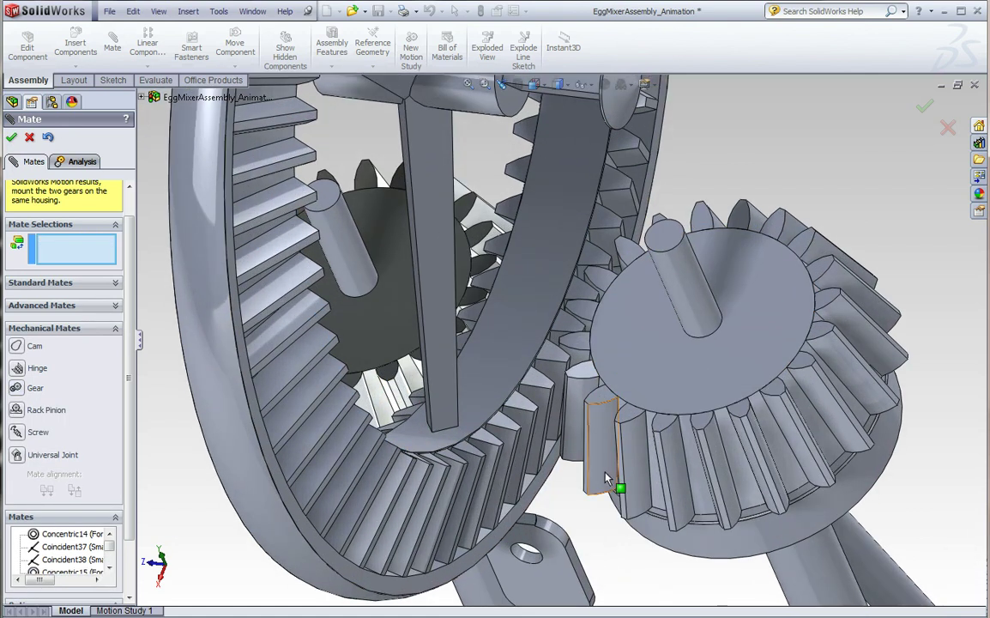
{"action": "mouse_move", "coordinate": [229, 282]}
{"action": "left_mouse_down"}
{"action": "mouse_move", "coordinate": [243, 414]}
{"action": "mouse_move", "coordinate": [256, 364]}
{"action": "mouse_move", "coordinate": [641, 384]}
{"action": "left_mouse_up"}
{"action": "mouse_move", "coordinate": [641, 384]}
{"action": "middle_mouse_down"}
{"action": "mouse_move", "coordinate": [619, 350]}
{"action": "mouse_move", "coordinate": [729, 410]}
{"action": "mouse_move", "coordinate": [686, 361]}
{"action": "middle_mouse_up"}
{"action": "scroll", "coordinate": [619, 350], "scroll_direction": "up", "scroll_amount": 5}
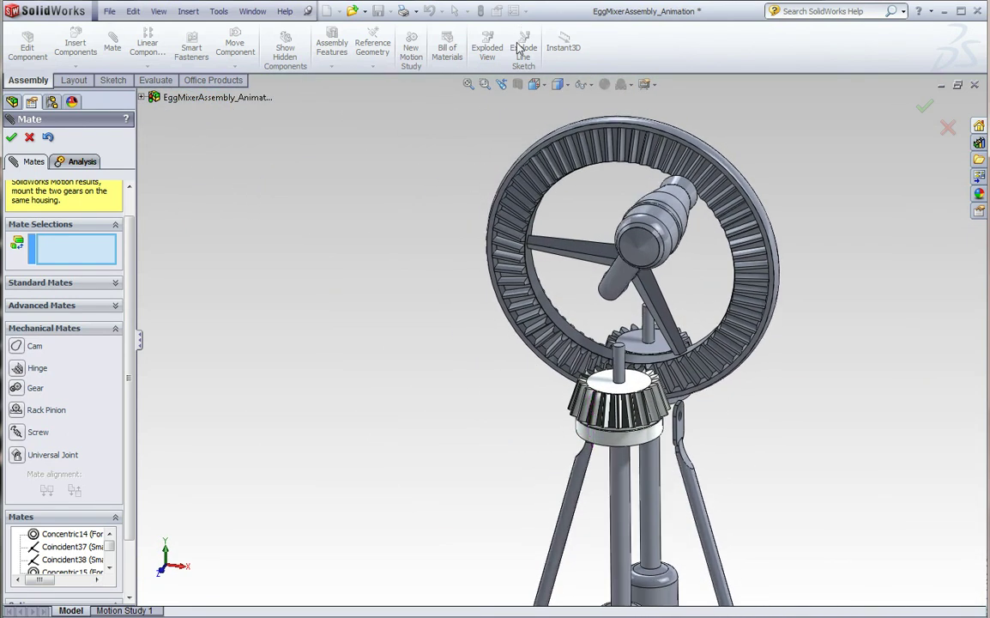
{"action": "left_click", "coordinate": [536, 86]}
{"action": "left_click", "coordinate": [589, 103]}
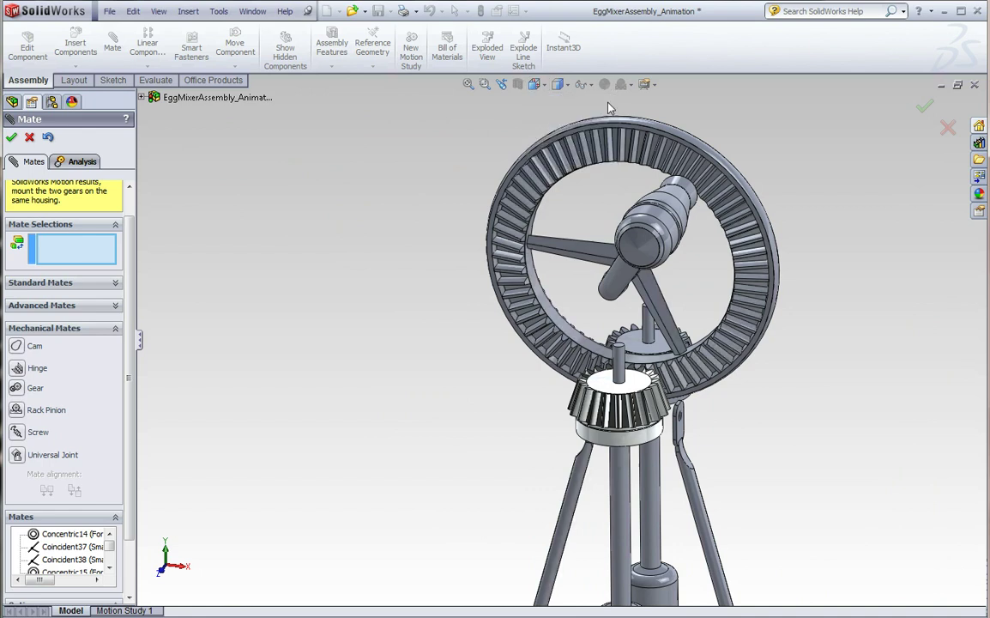
{"action": "mouse_move", "coordinate": [562, 210]}
{"action": "left_mouse_down"}
{"action": "mouse_move", "coordinate": [578, 261]}
{"action": "mouse_move", "coordinate": [565, 318]}
{"action": "mouse_move", "coordinate": [490, 226]}
{"action": "mouse_move", "coordinate": [590, 243]}
{"action": "left_mouse_up"}
{"action": "scroll", "coordinate": [588, 291], "scroll_direction": "down", "scroll_amount": 2}
{"action": "scroll", "coordinate": [578, 296], "scroll_direction": "down", "scroll_amount": 3}
{"action": "scroll", "coordinate": [558, 343], "scroll_direction": "down", "scroll_amount": 3}
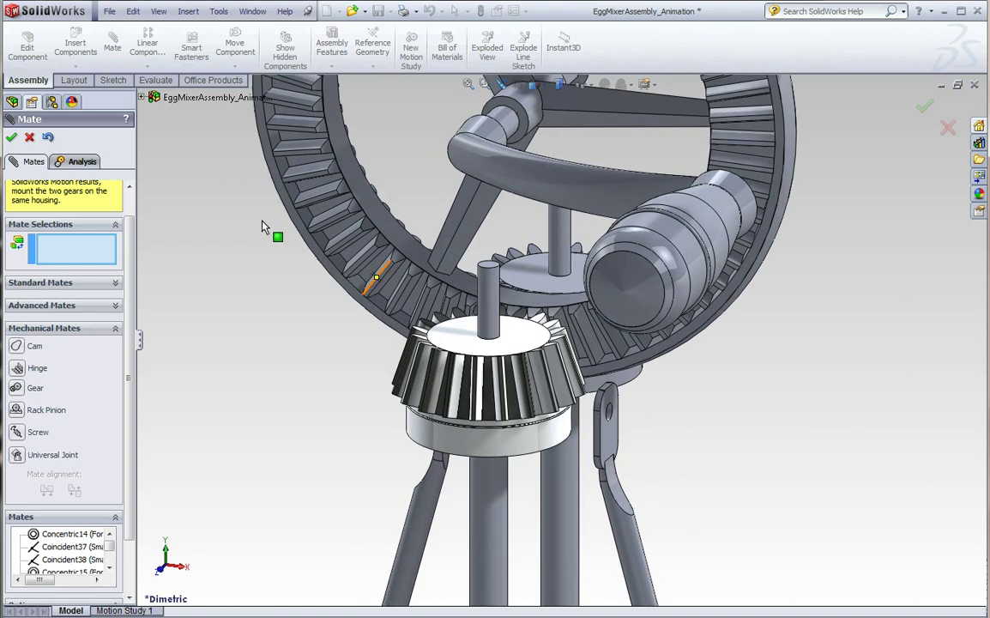
- Close the mate settings and turn the crank handle around the large gear
{"action": "left_click", "coordinate": [11, 138]}
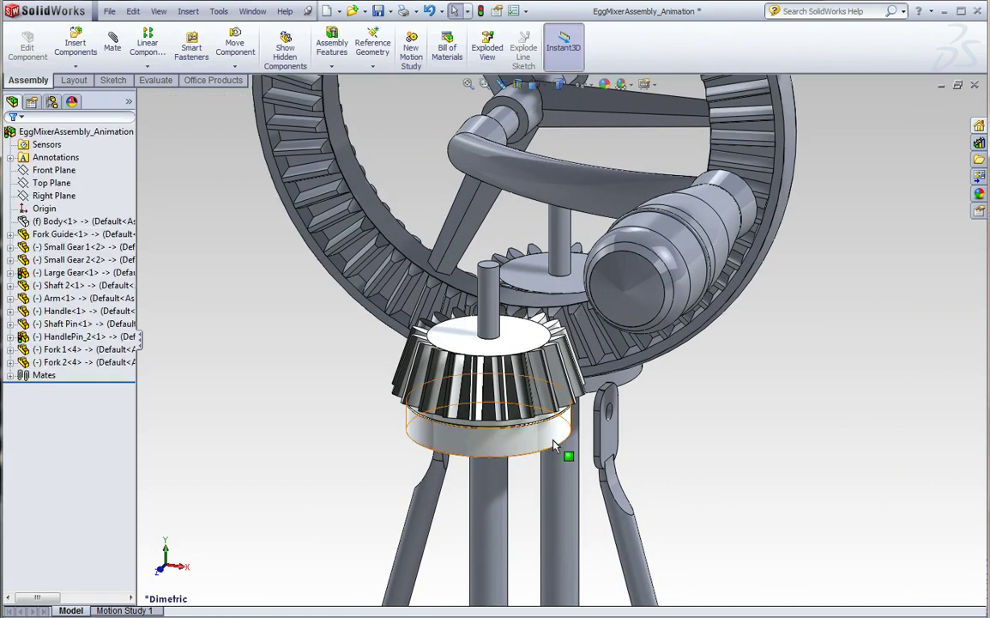
{"action": "left_click", "coordinate": [647, 296]}
{"action": "mouse_move", "coordinate": [648, 296]}
{"action": "left_mouse_down"}
{"action": "mouse_move", "coordinate": [577, 315]}
{"action": "mouse_move", "coordinate": [576, 276]}
{"action": "mouse_move", "coordinate": [523, 271]}
{"action": "mouse_move", "coordinate": [543, 359]}
{"action": "left_mouse_up"}
- Spin the Large Gear to confirm the gears turn together
{"action": "mouse_move", "coordinate": [543, 358]}
{"action": "middle_mouse_down"}
{"action": "mouse_move", "coordinate": [674, 384]}
{"action": "mouse_move", "coordinate": [579, 430]}
{"action": "mouse_move", "coordinate": [610, 444]}
{"action": "middle_mouse_up"}
{"action": "scroll", "coordinate": [610, 444], "scroll_direction": "up", "scroll_amount": 3}
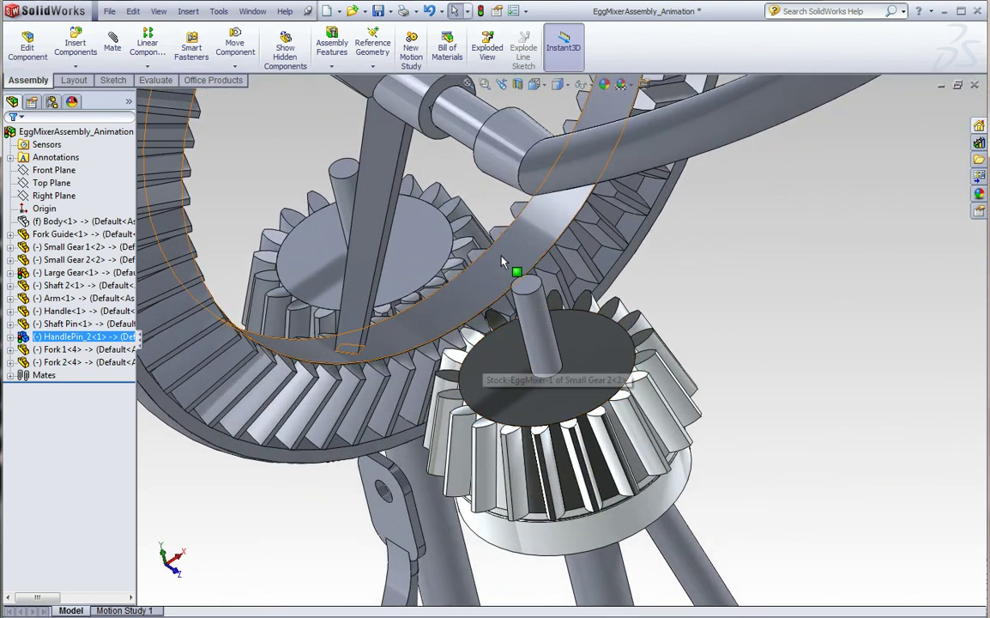
{"action": "left_click", "coordinate": [517, 264]}
{"action": "mouse_move", "coordinate": [517, 264]}
{"action": "left_mouse_down"}
{"action": "mouse_move", "coordinate": [503, 302]}
{"action": "mouse_move", "coordinate": [460, 331]}
{"action": "mouse_move", "coordinate": [755, 364]}
{"action": "left_mouse_up"}
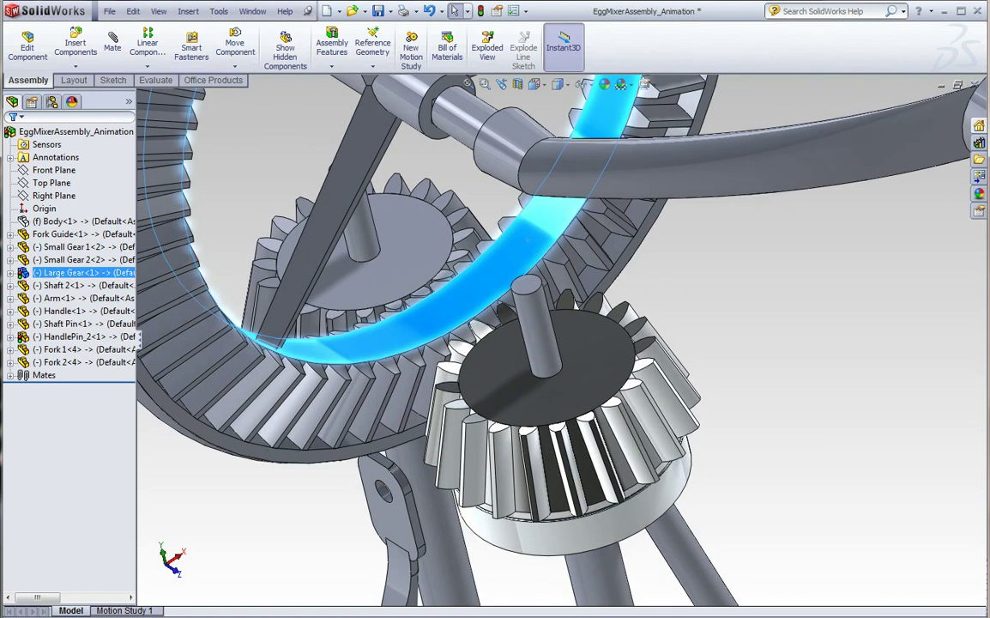